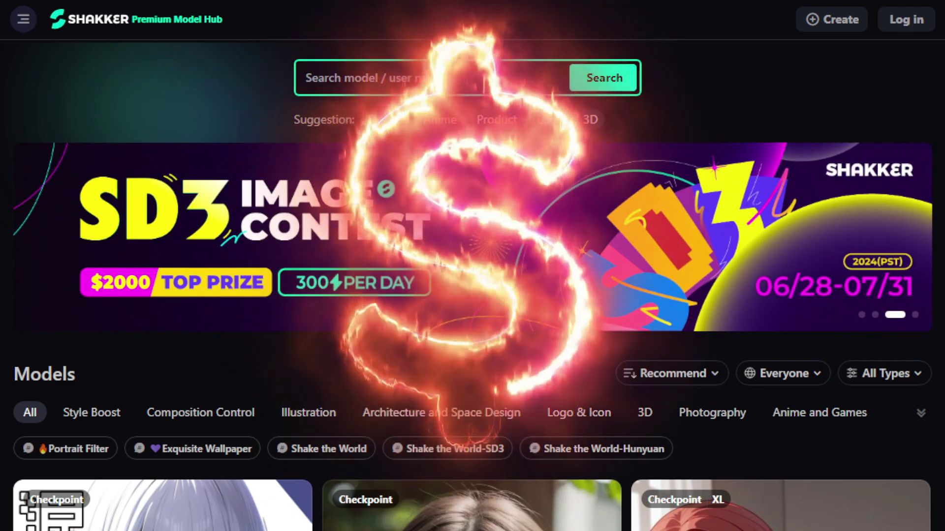
# Scroll down past many Checkpoint and LoRA cards to reach Ballz 3 and TQ - SD3 Dream Girl
pyautogui.scroll(-5, 472, 266)
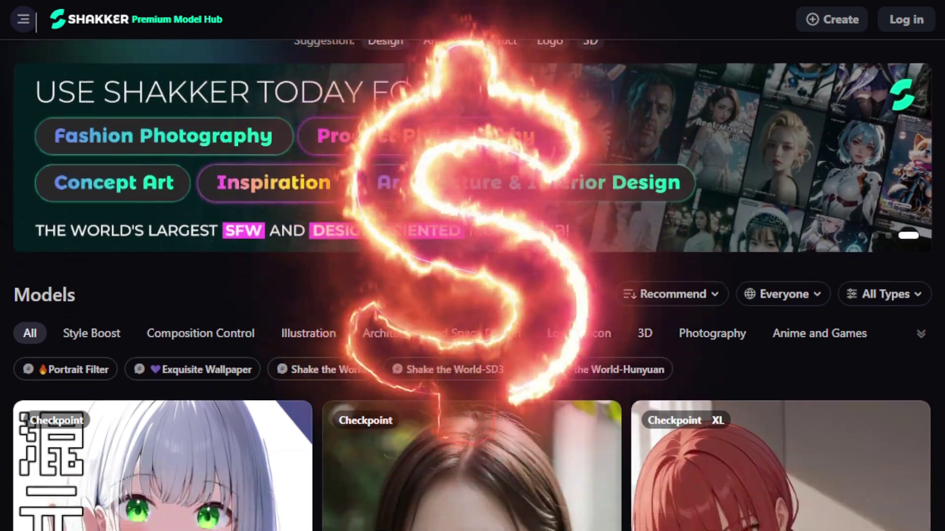
pyautogui.scroll(-2, 472, 266)
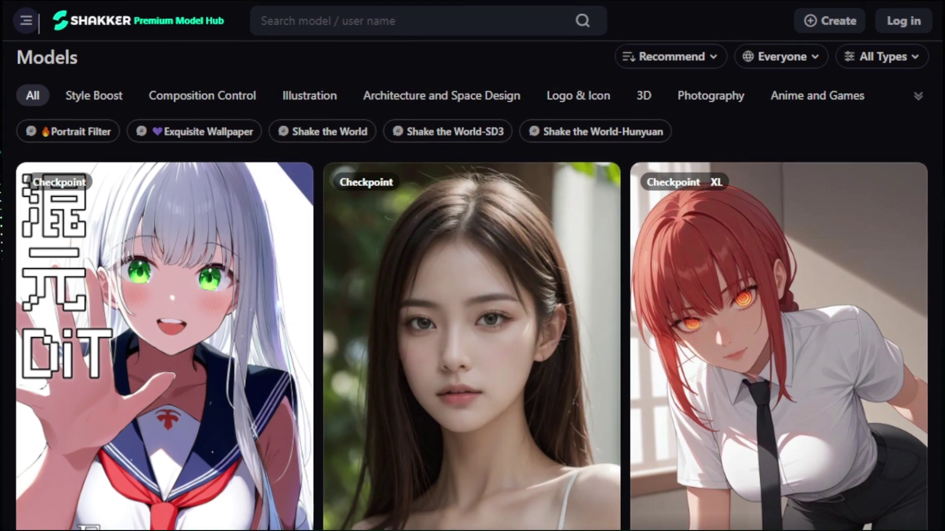
pyautogui.scroll(-2, 472, 266)
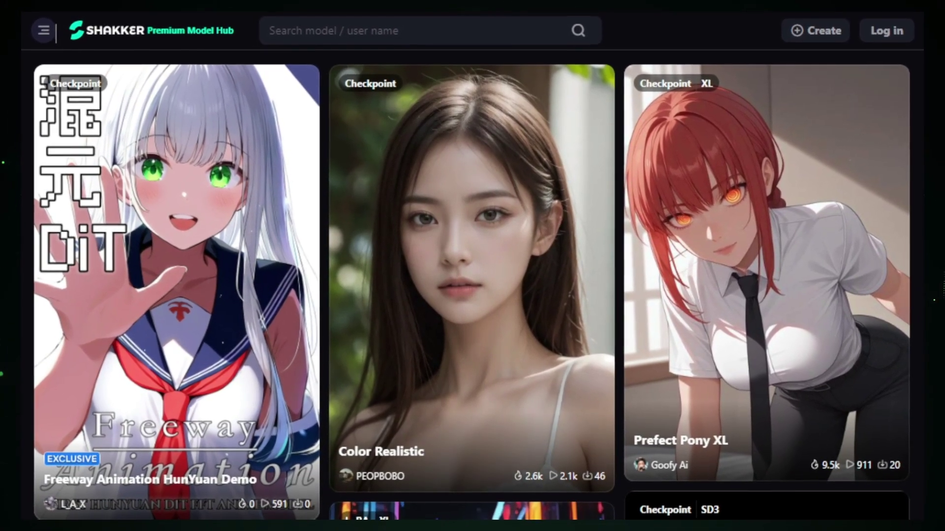
pyautogui.scroll(-9, 472, 266)
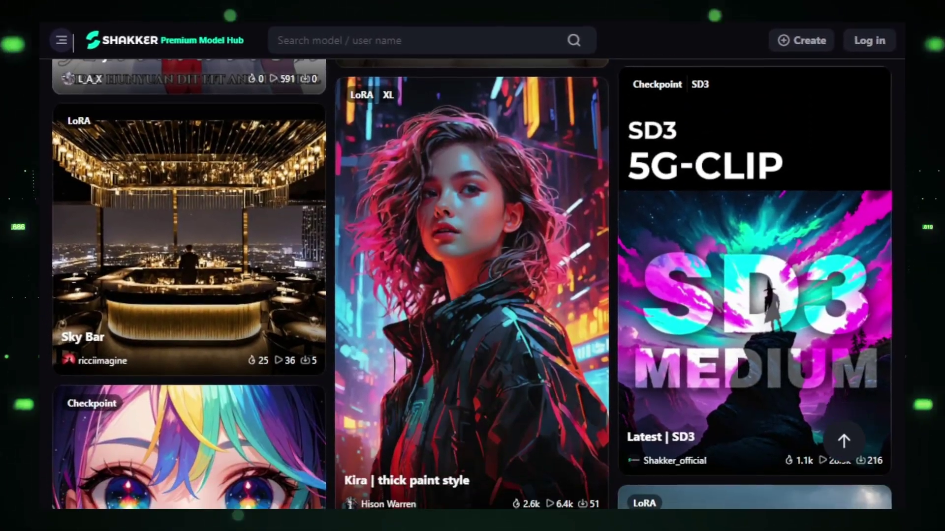
pyautogui.scroll(-6, 473, 266)
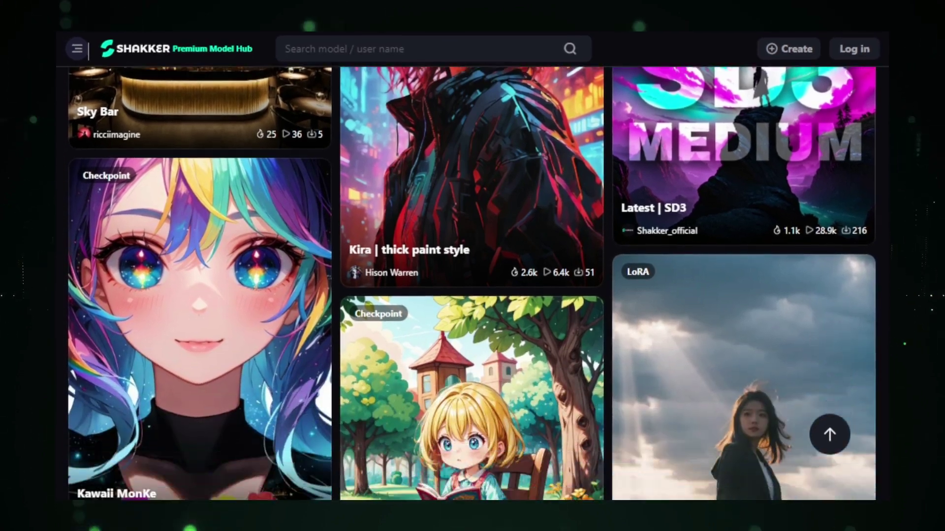
pyautogui.scroll(-5, 473, 266)
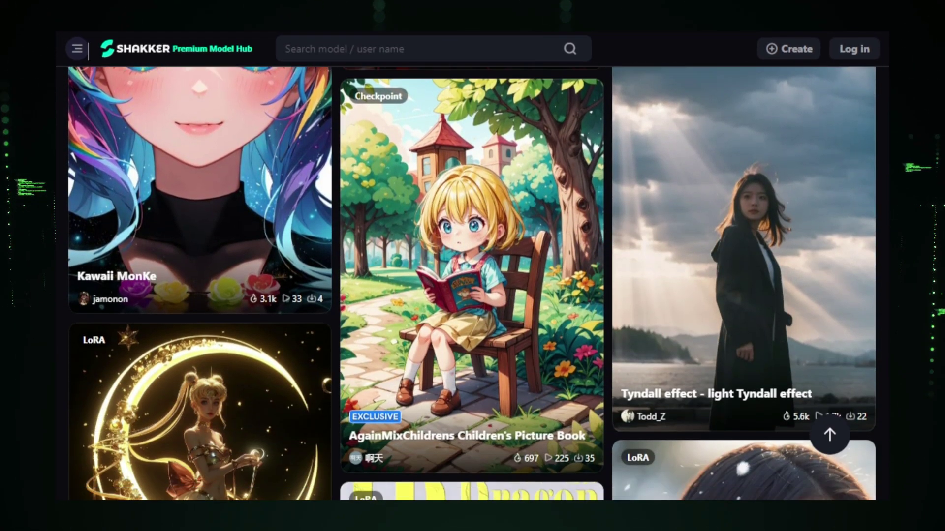
pyautogui.scroll(-3, 473, 266)
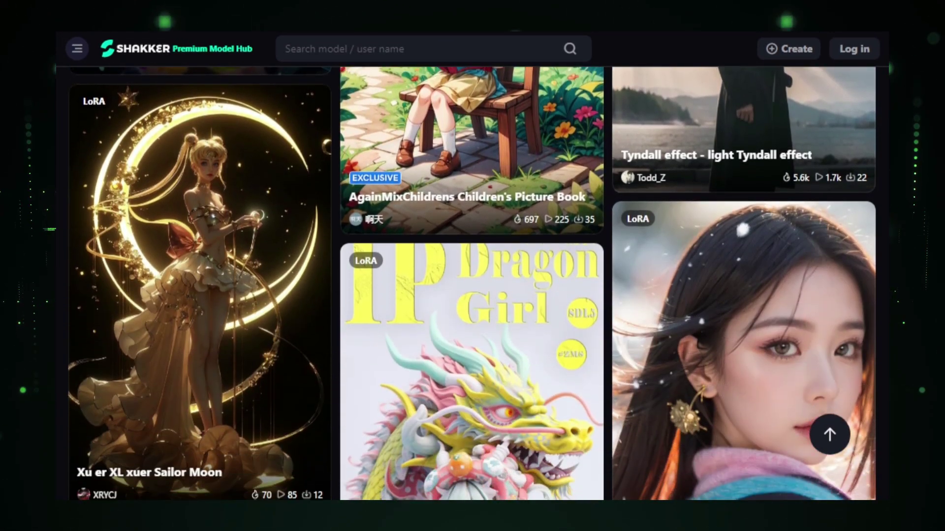
pyautogui.scroll(-1, 472, 266)
pyautogui.scroll(-1, 472, 266)
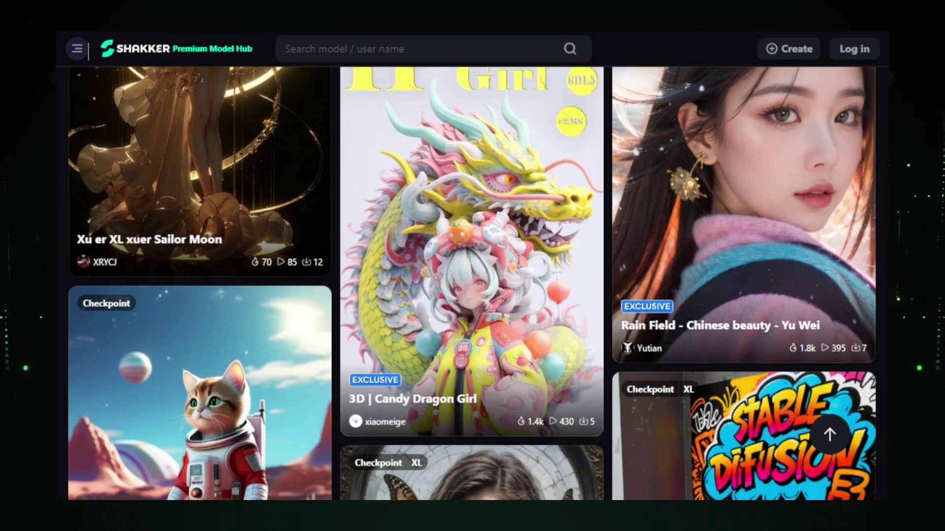
pyautogui.scroll(-2, 472, 266)
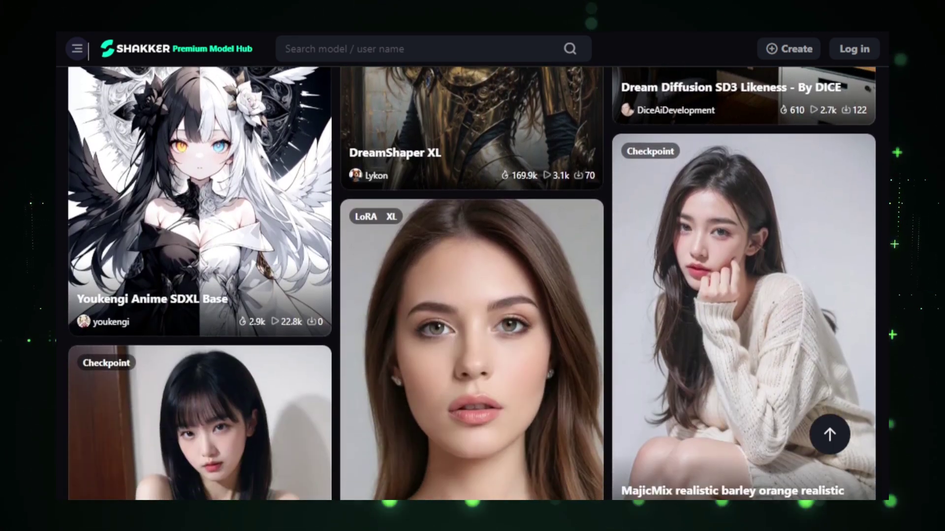
pyautogui.scroll(-5, 472, 266)
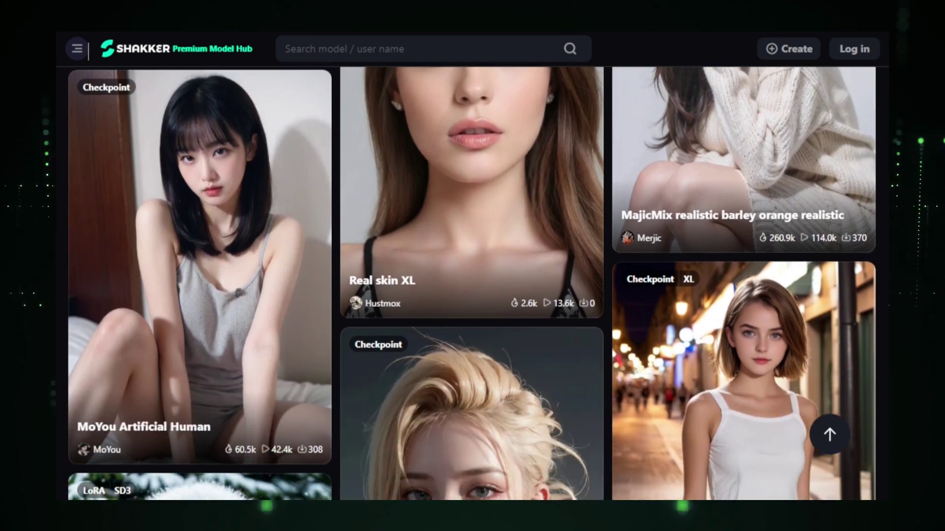
pyautogui.scroll(-5, 472, 266)
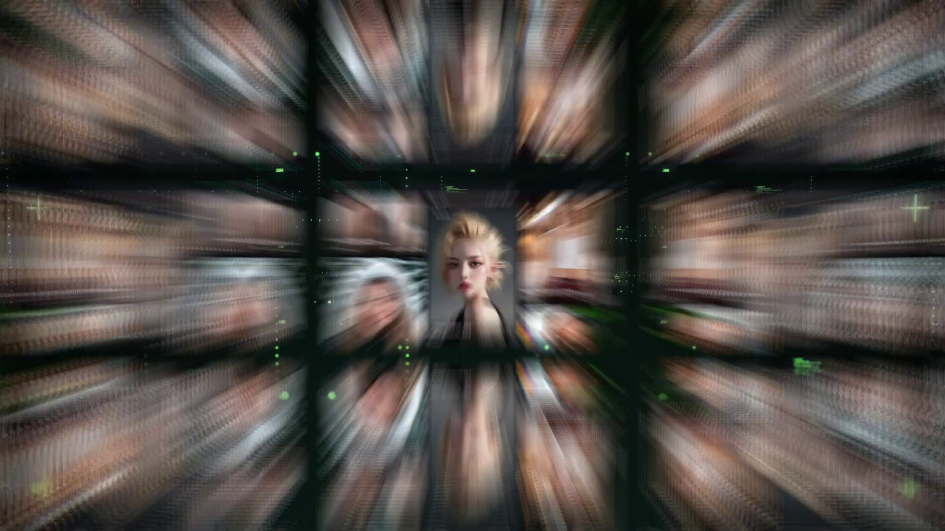
pyautogui.scroll(-10, 473, 266)
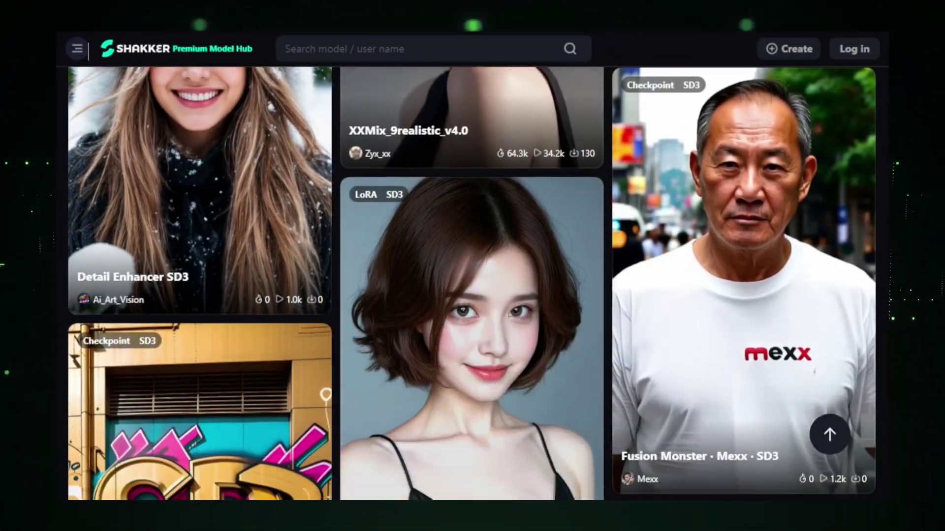
pyautogui.scroll(-5, 473, 283)
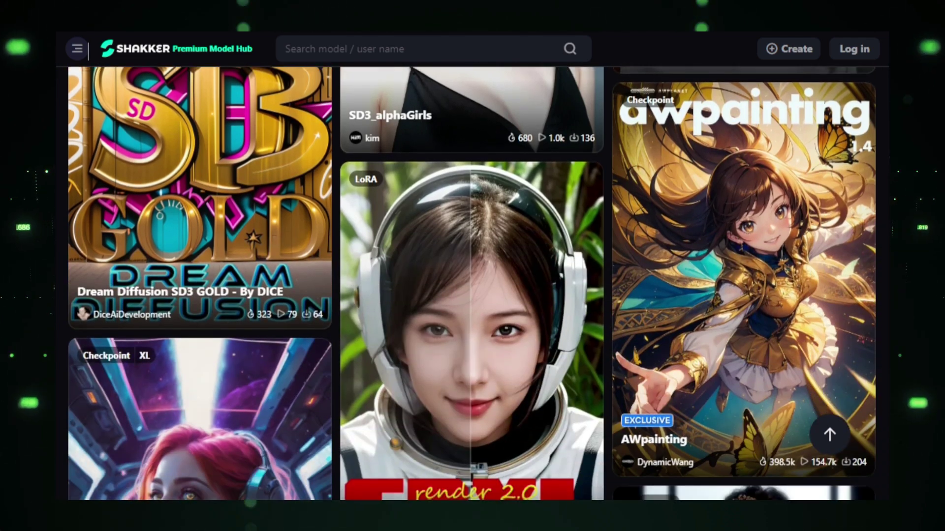
pyautogui.scroll(-6, 472, 283)
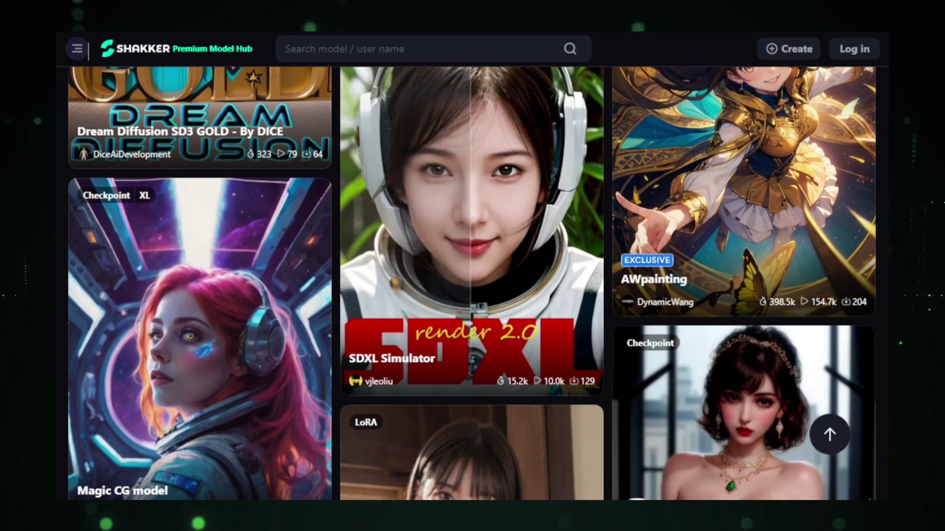
pyautogui.scroll(-3, 473, 283)
pyautogui.scroll(-5, 472, 282)
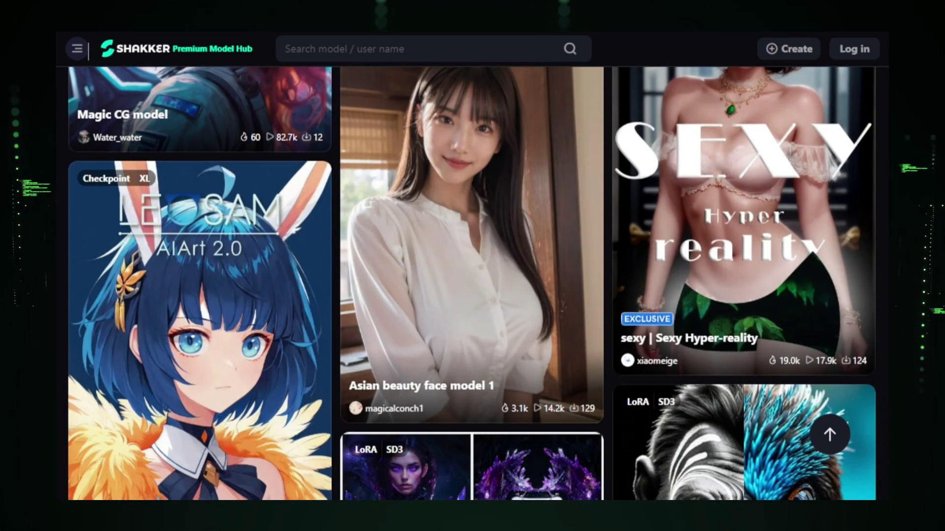
pyautogui.scroll(-8, 472, 282)
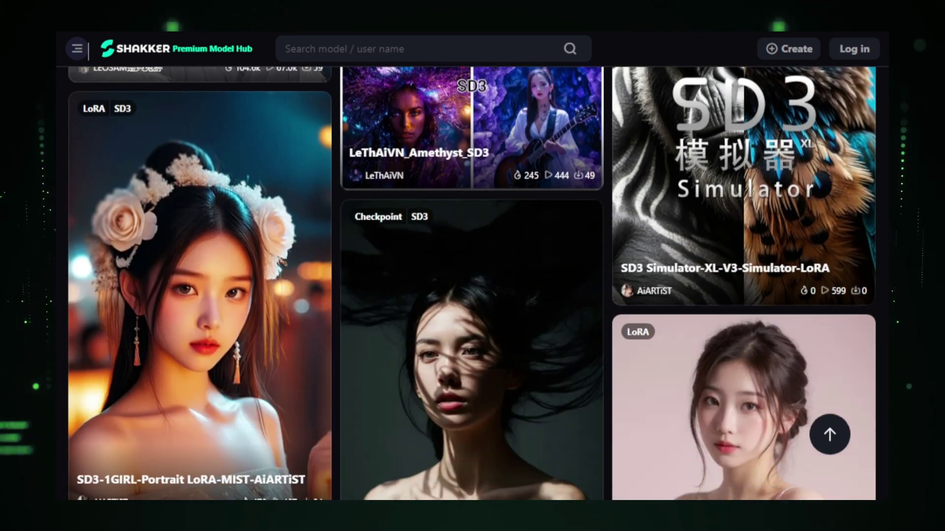
pyautogui.scroll(-6, 473, 283)
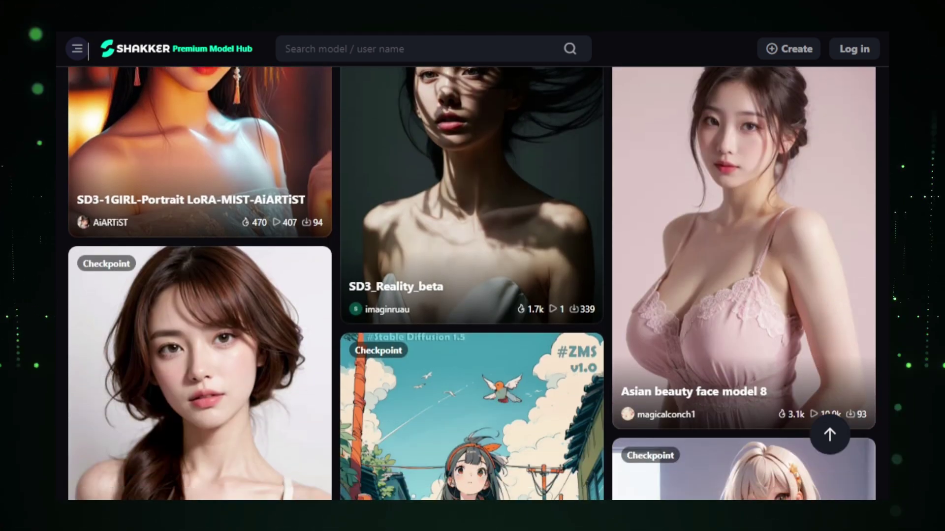
pyautogui.scroll(-5, 472, 283)
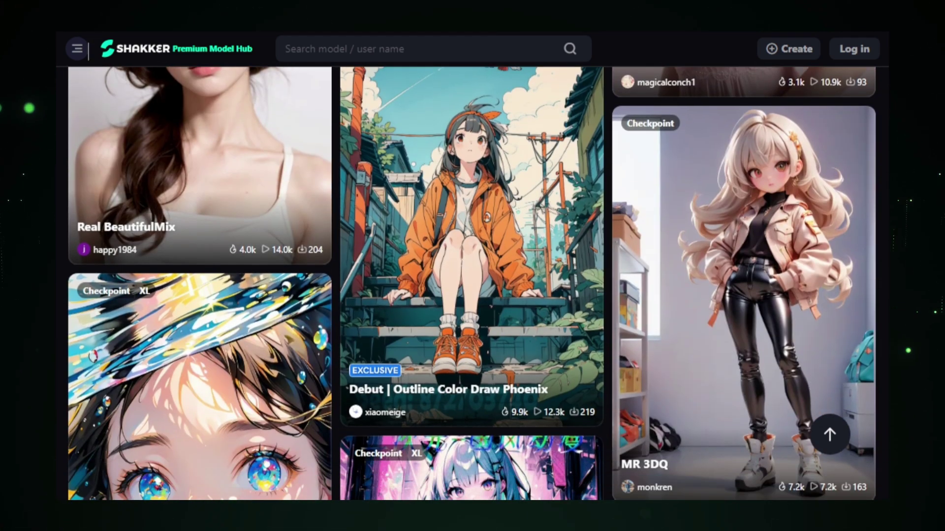
pyautogui.scroll(-8, 472, 283)
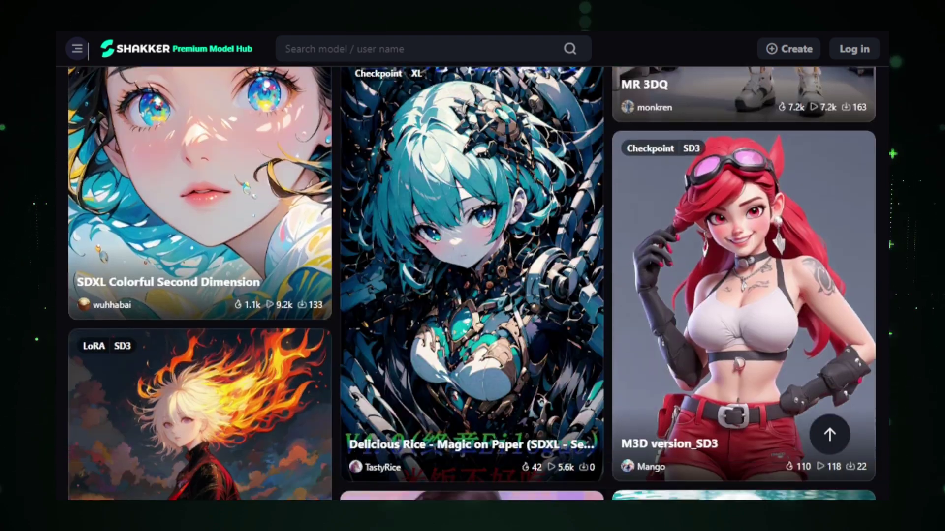
pyautogui.scroll(-10, 472, 283)
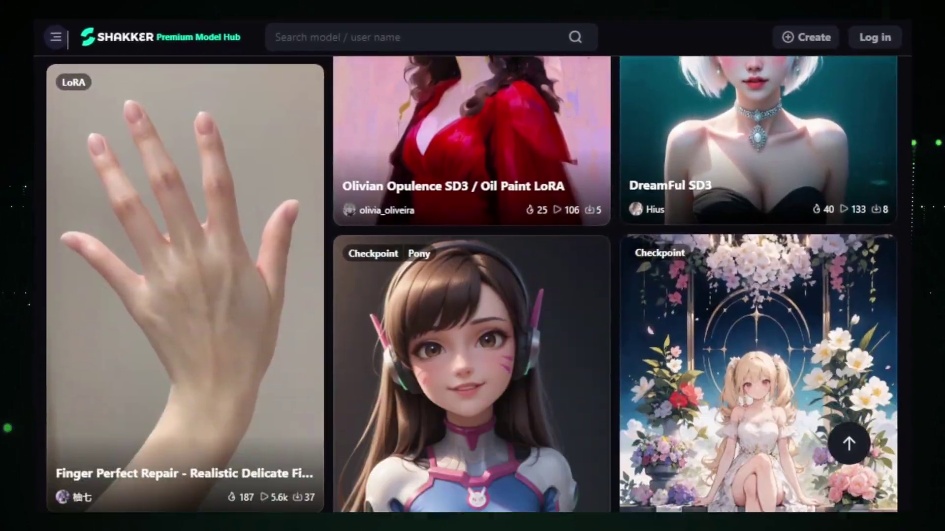
pyautogui.scroll(-6, 472, 283)
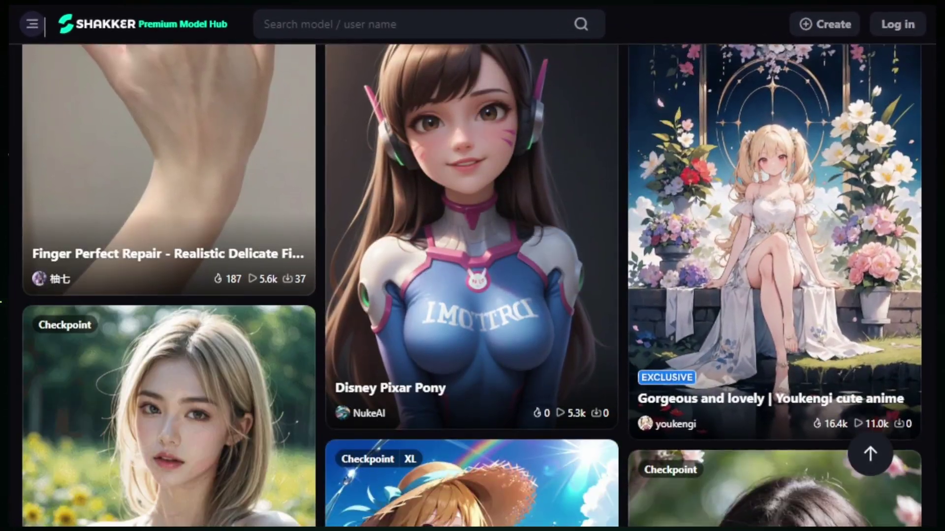
pyautogui.scroll(-7, 473, 283)
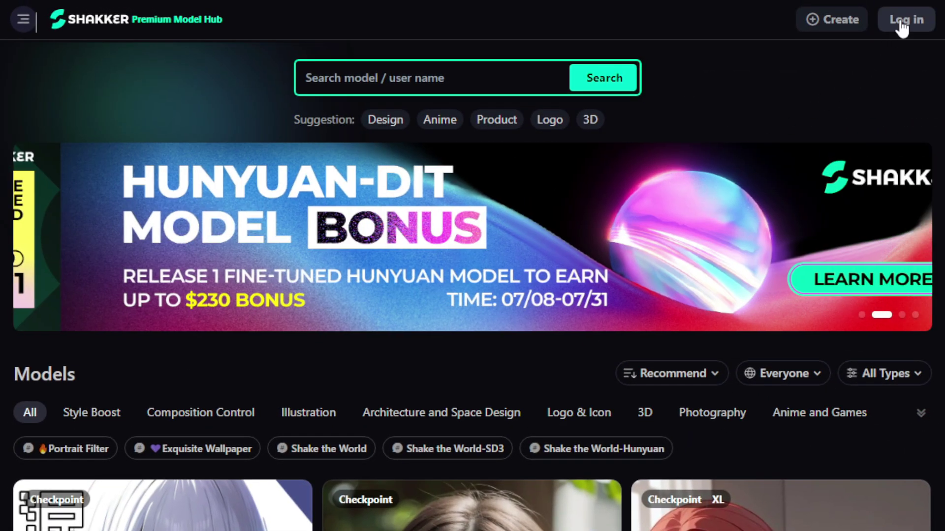
# Open Log in at the top right and sign in to the account
pyautogui.click(902, 24)
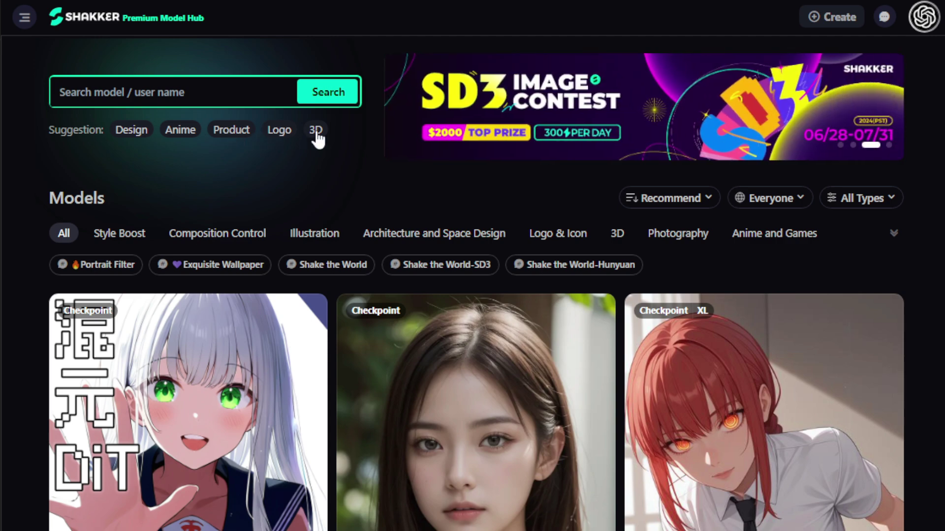
# Expand the full row of model category chips and open the All Types filter panel
pyautogui.moveTo(123, 201); pyautogui.dragTo(54, 192)
pyautogui.click(55, 192)
pyautogui.scroll(-3, 472, 285)
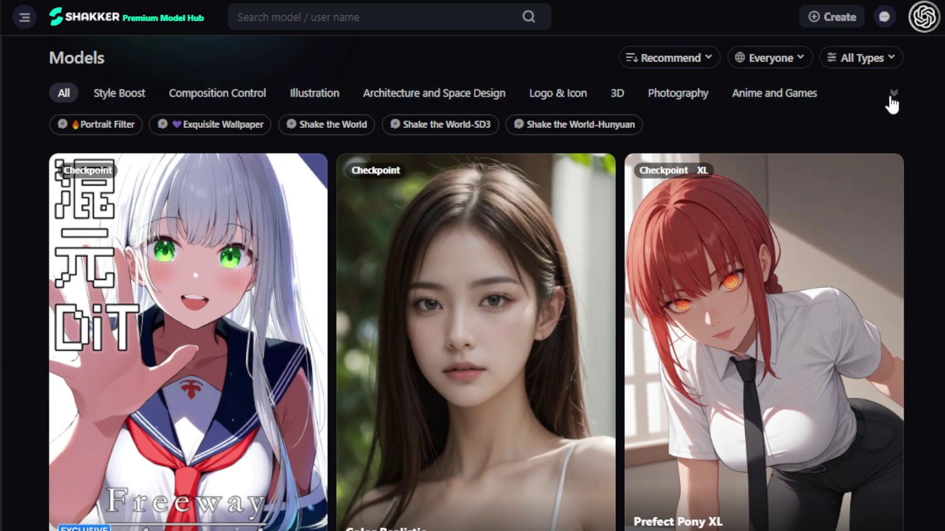
pyautogui.click(893, 96)
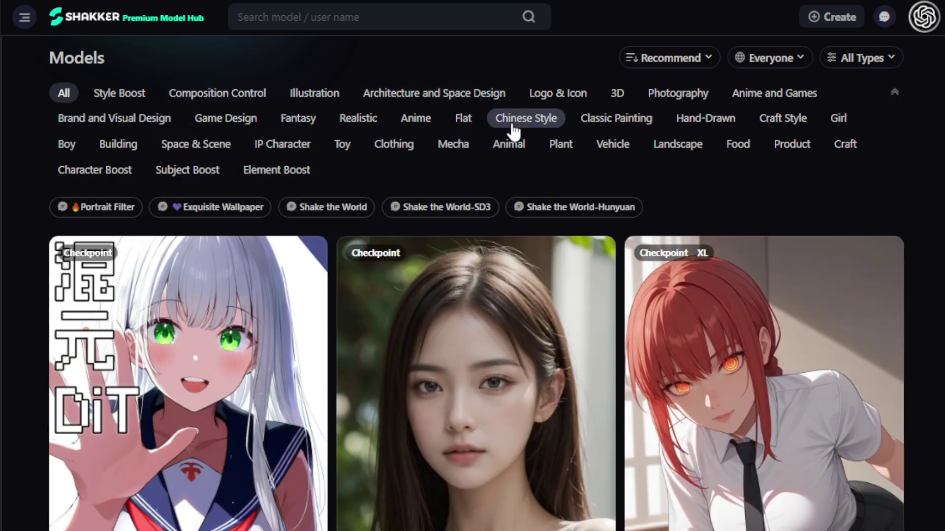
pyautogui.click(869, 57)
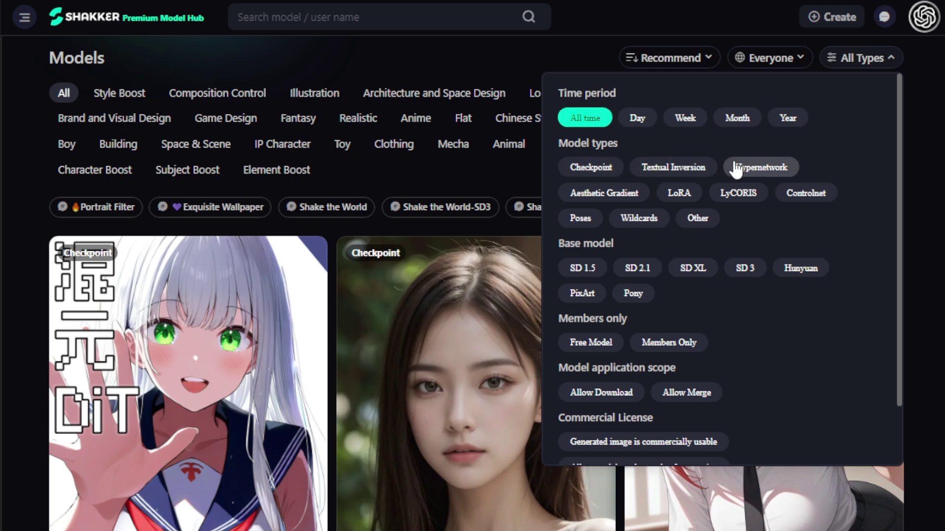
pyautogui.click(567, 241)
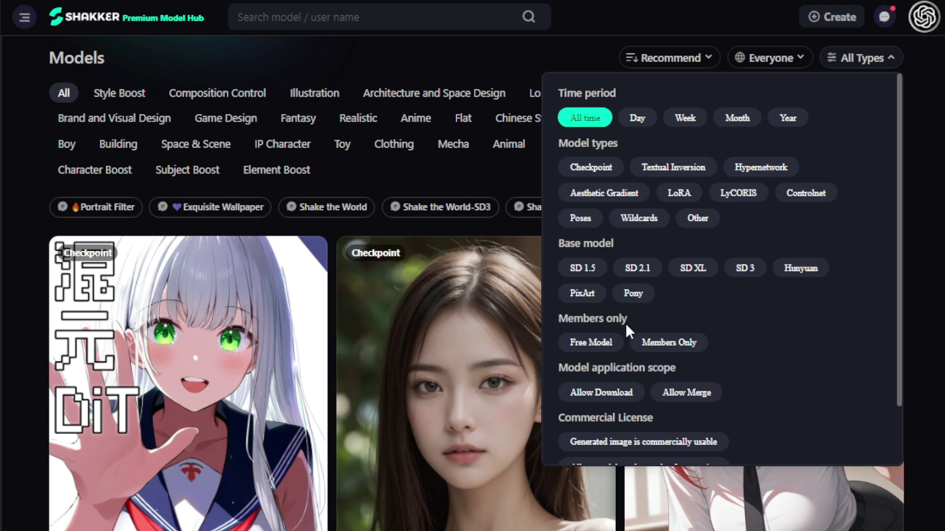
pyautogui.moveTo(585, 318); pyautogui.dragTo(560, 315)
pyautogui.click(578, 315)
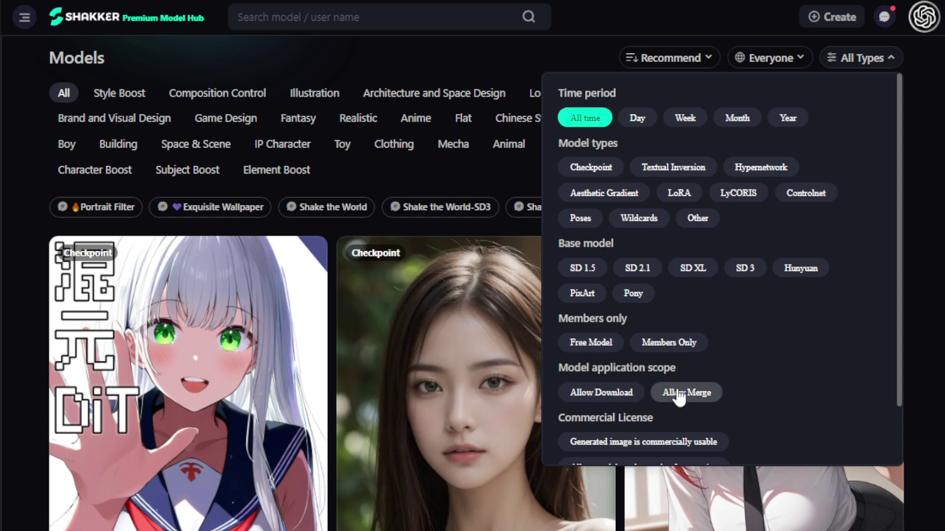
pyautogui.scroll(-2, 681, 393)
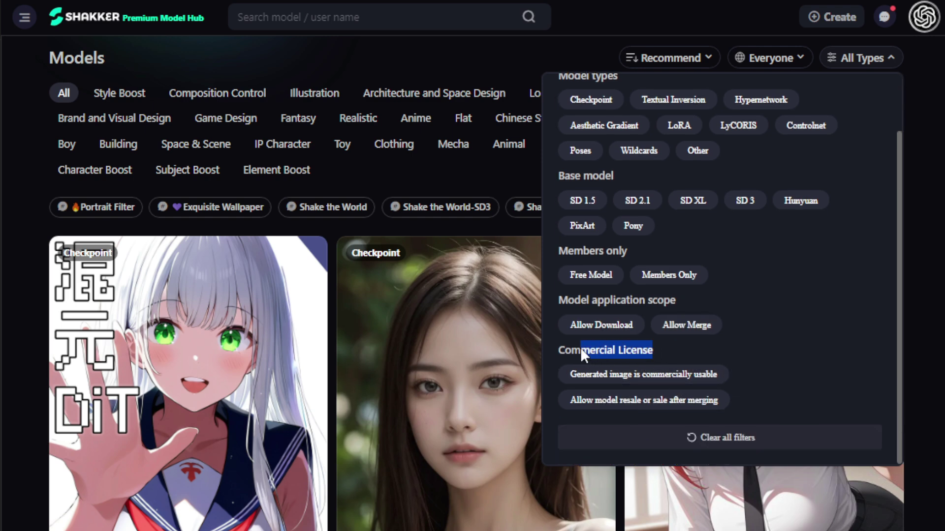
pyautogui.click(627, 348)
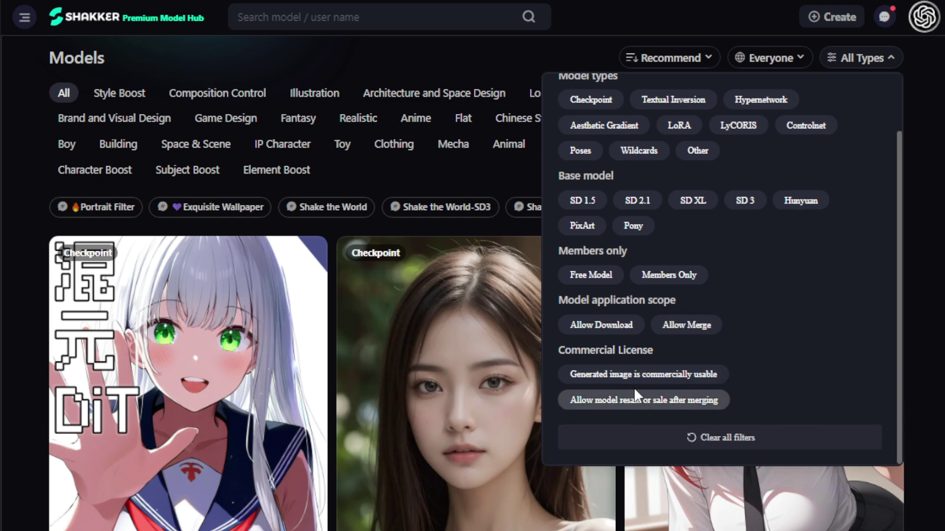
pyautogui.scroll(2, 637, 378)
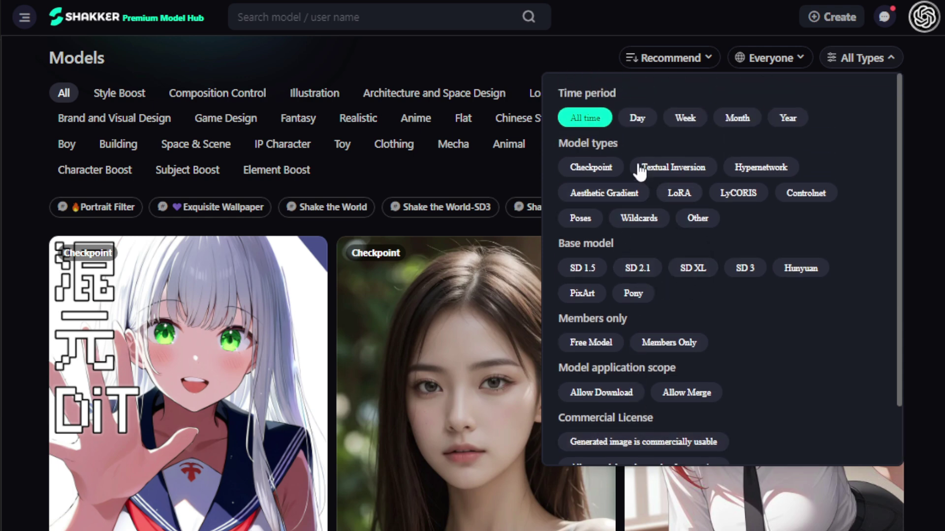
# Filter the models to the Checkpoint type on the Hunyuan base model
pyautogui.click(595, 167)
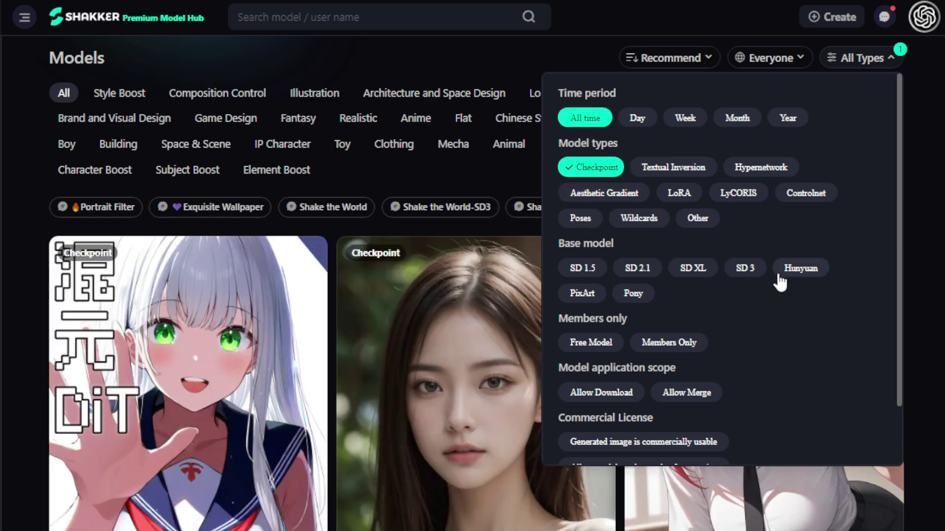
pyautogui.click(790, 274)
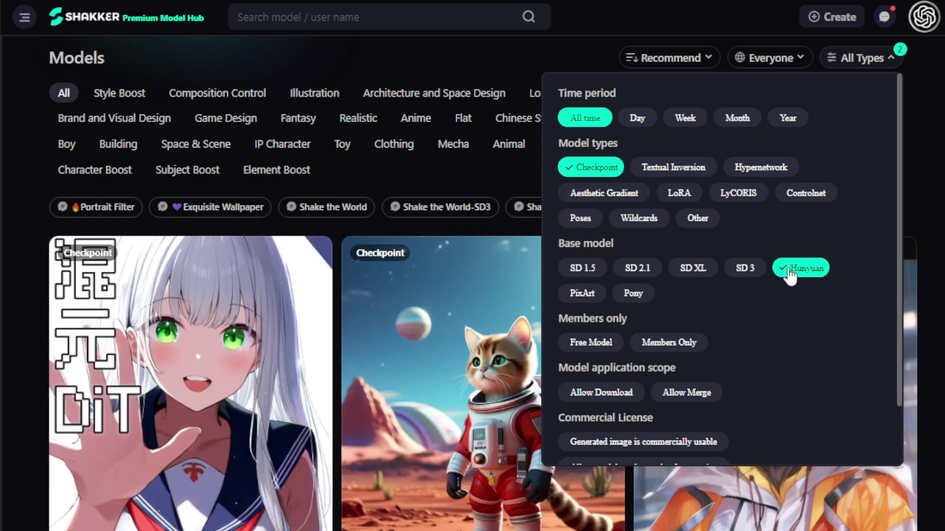
pyautogui.click(864, 58)
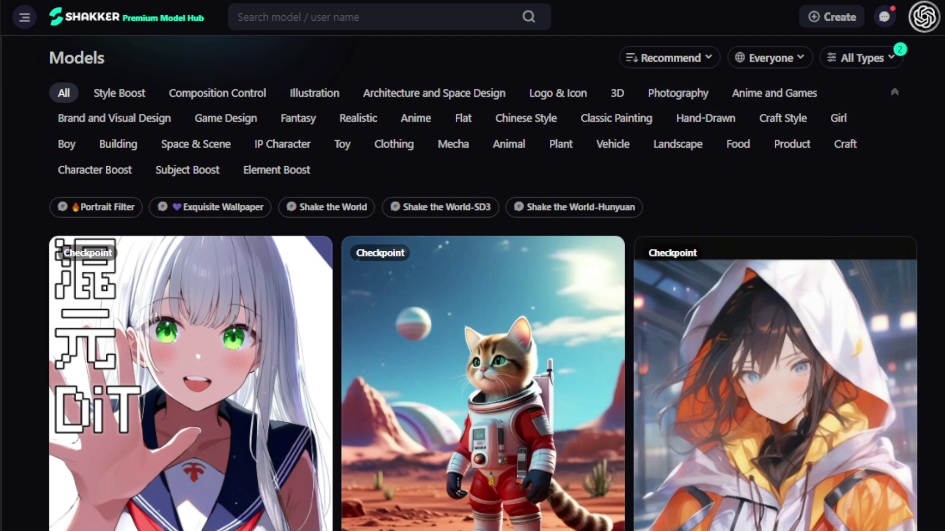
pyautogui.scroll(-3, 385, 223)
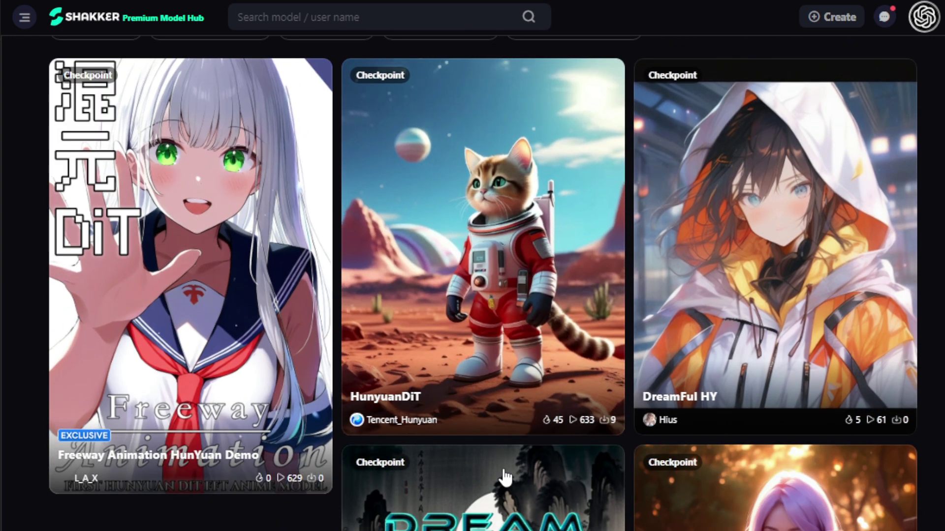
# Open the HunyuanDiT model page at 80% zoom and look over its version title and creator
pyautogui.click(451, 245)
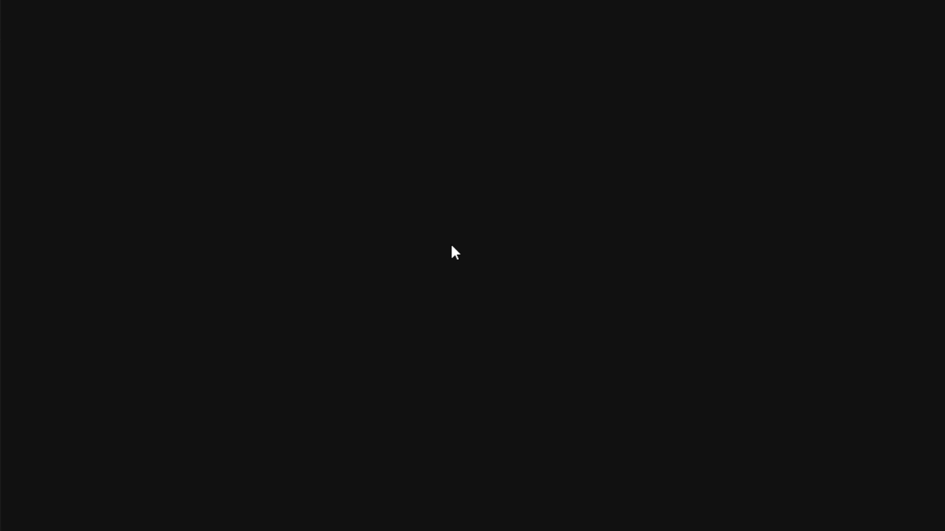
pyautogui.hotkey('ctrl', '-')
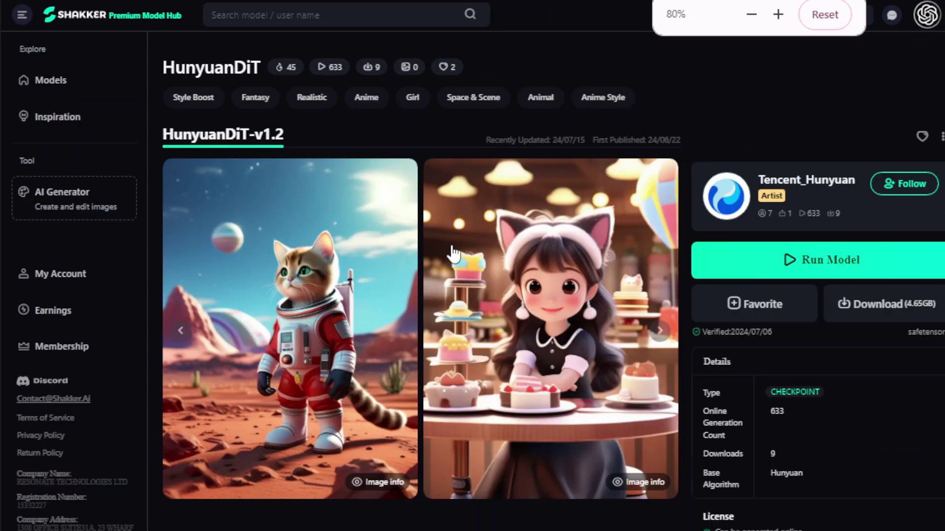
pyautogui.click(22, 19)
pyautogui.moveTo(210, 132); pyautogui.dragTo(85, 135)
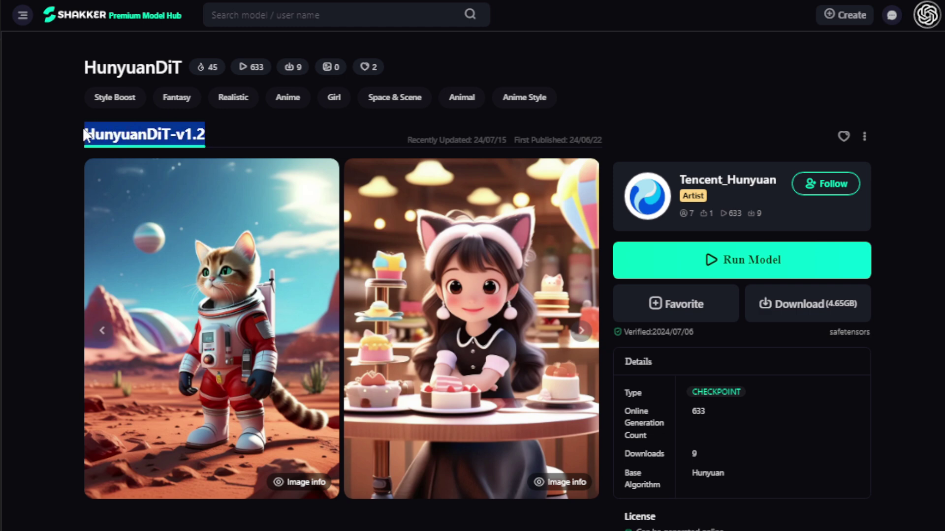
pyautogui.click(231, 136)
pyautogui.moveTo(679, 181); pyautogui.dragTo(709, 184)
pyautogui.click(724, 176)
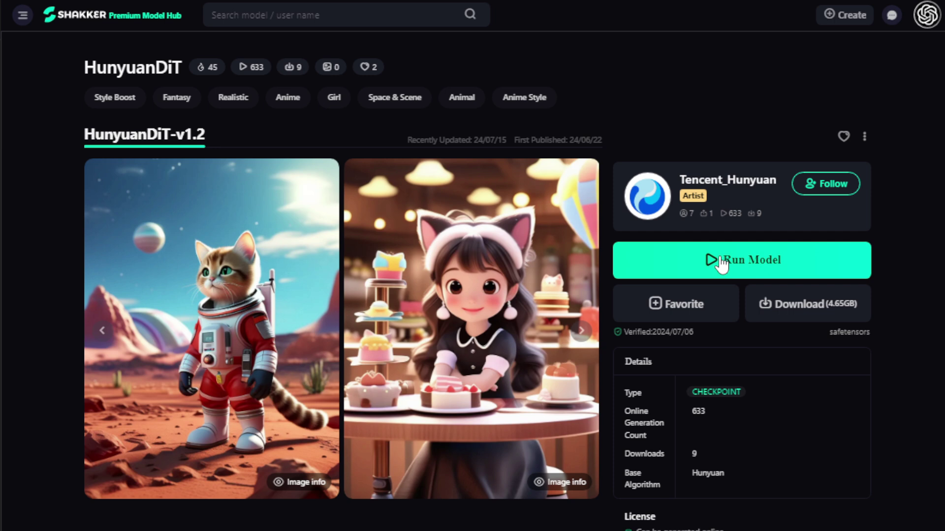
# Favourite HunyuanDiT and go to the AI Generator from the side navigation
pyautogui.click(676, 307)
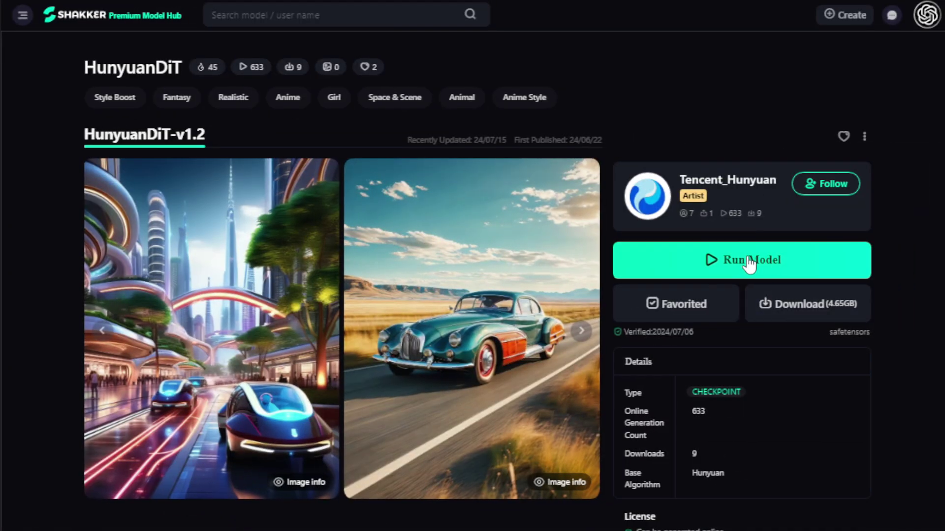
pyautogui.click(22, 19)
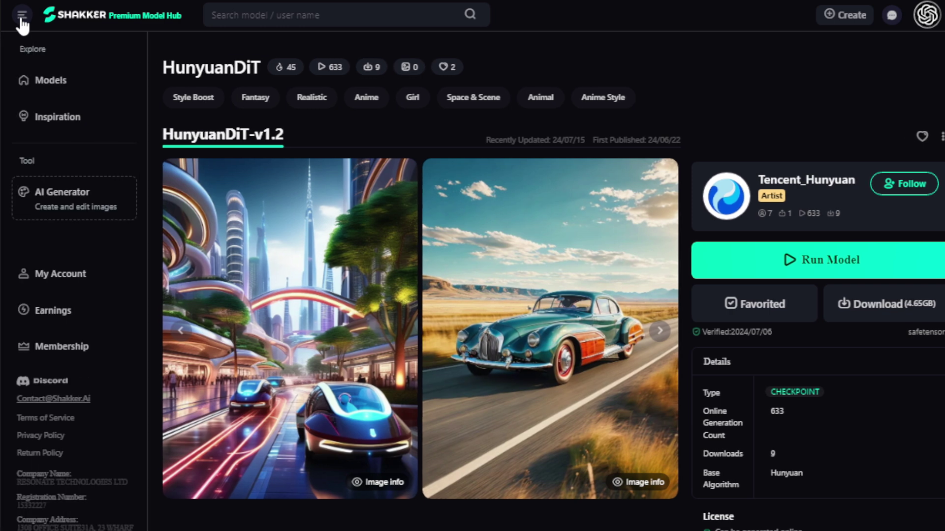
pyautogui.click(58, 199)
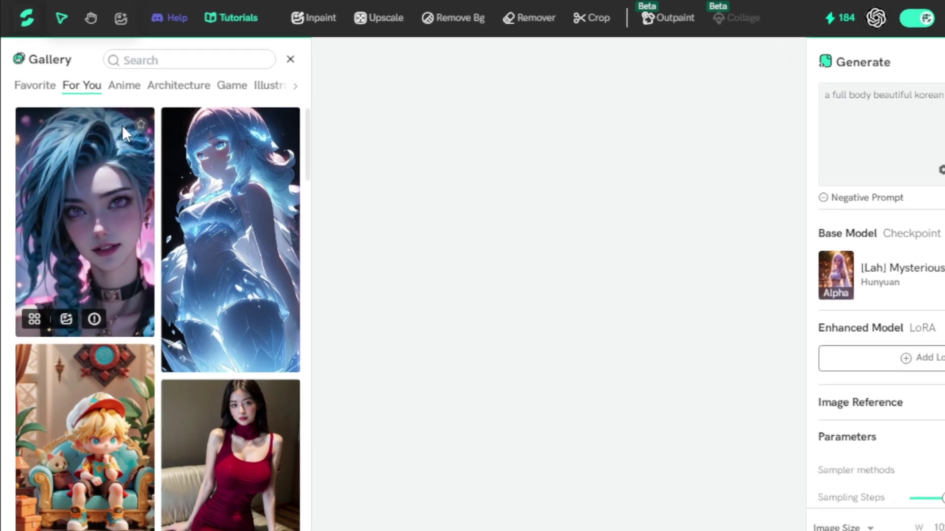
# View the Anime, Architecture and Game gallery categories, then close the gallery
pyautogui.scroll(-15, 123, 126)
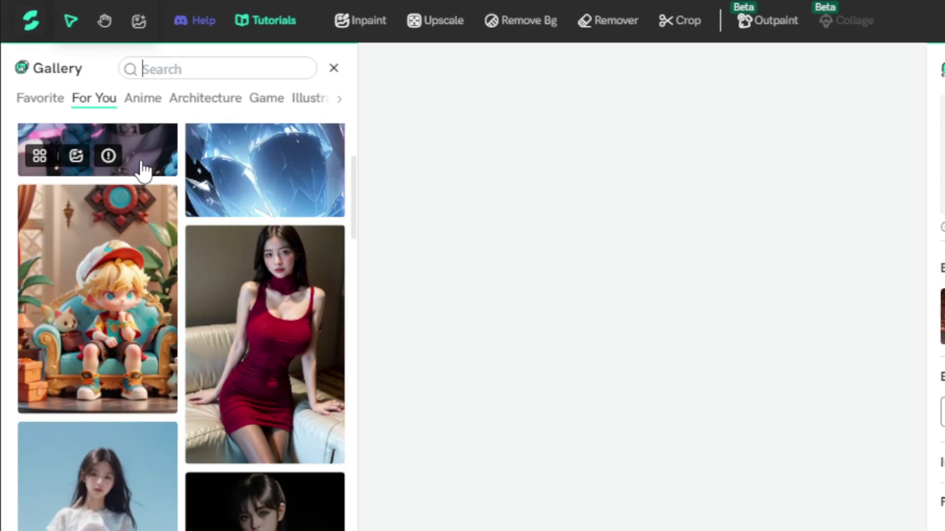
pyautogui.click(139, 109)
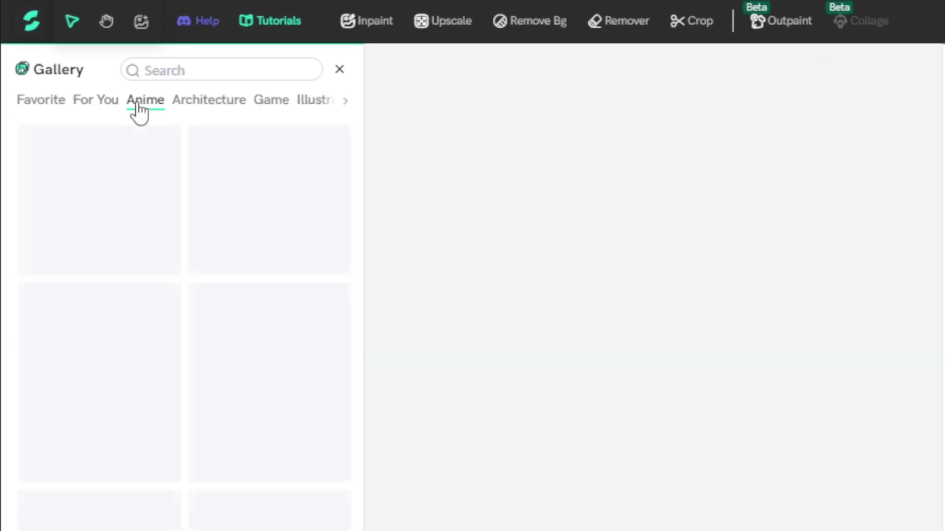
pyautogui.click(211, 110)
pyautogui.click(274, 107)
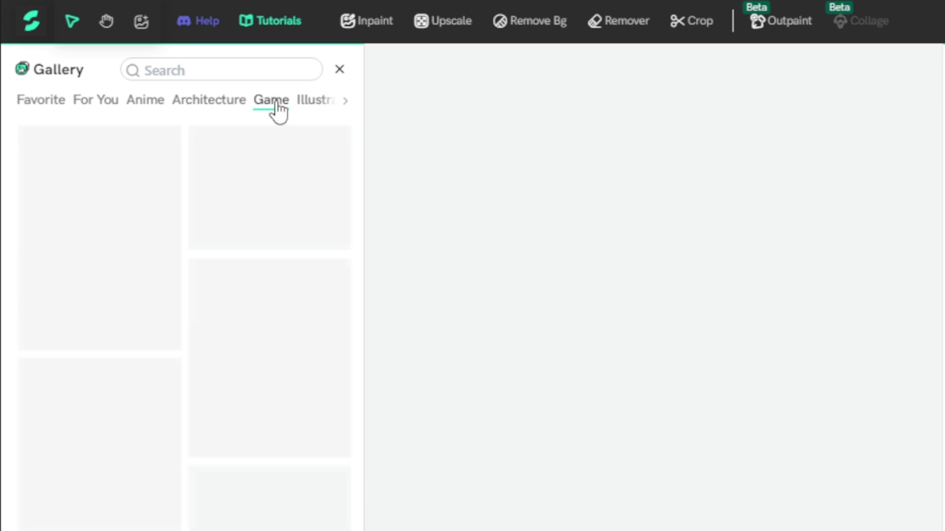
pyautogui.click(340, 69)
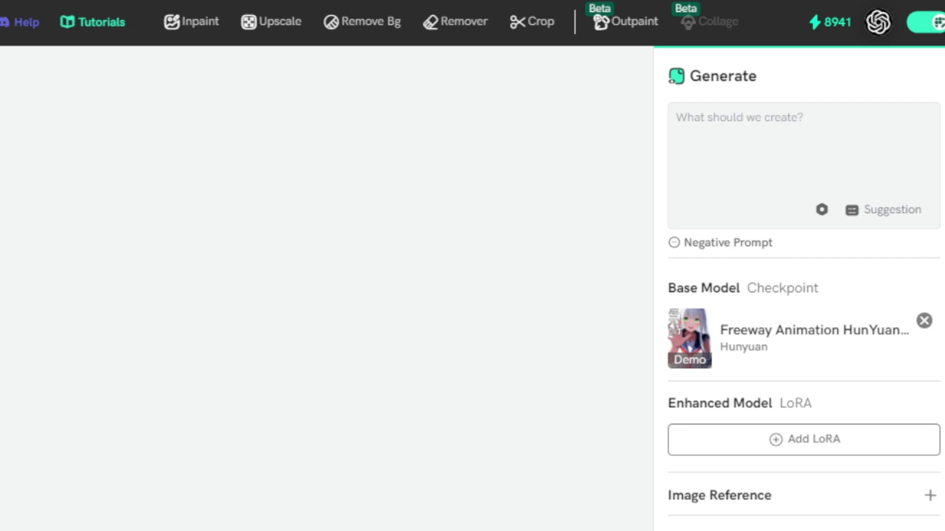
# Autofill the prompt with an anime-girl description, toggling Autofill and Enhance off and back on
pyautogui.click(707, 114)
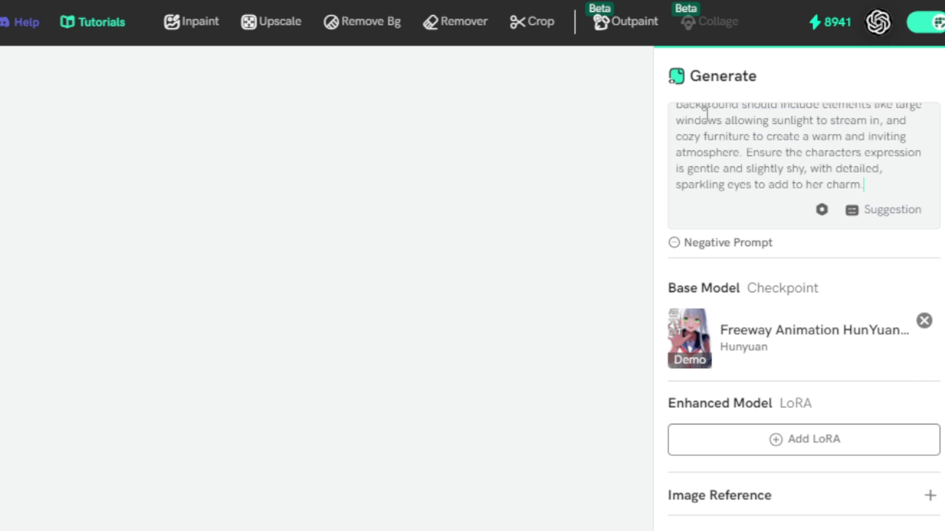
pyautogui.click(822, 211)
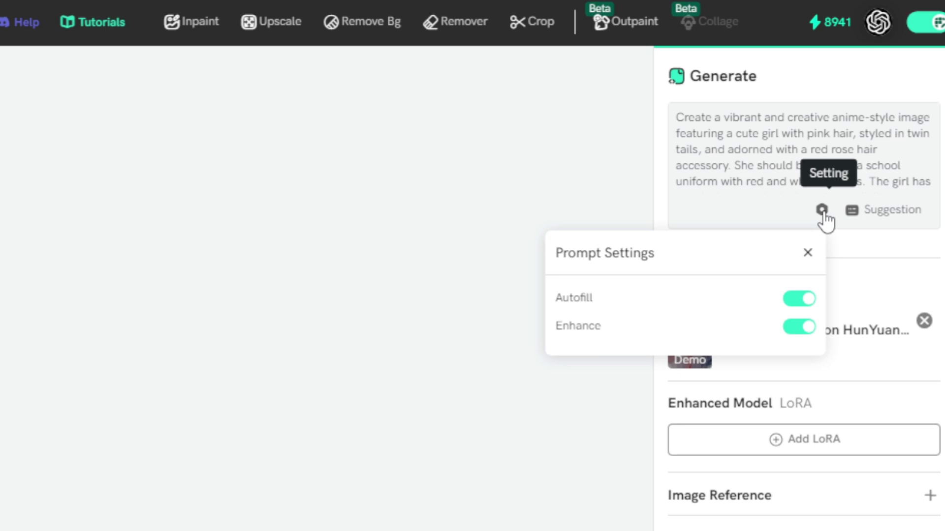
pyautogui.click(798, 299)
pyautogui.click(798, 300)
pyautogui.click(803, 328)
pyautogui.click(804, 329)
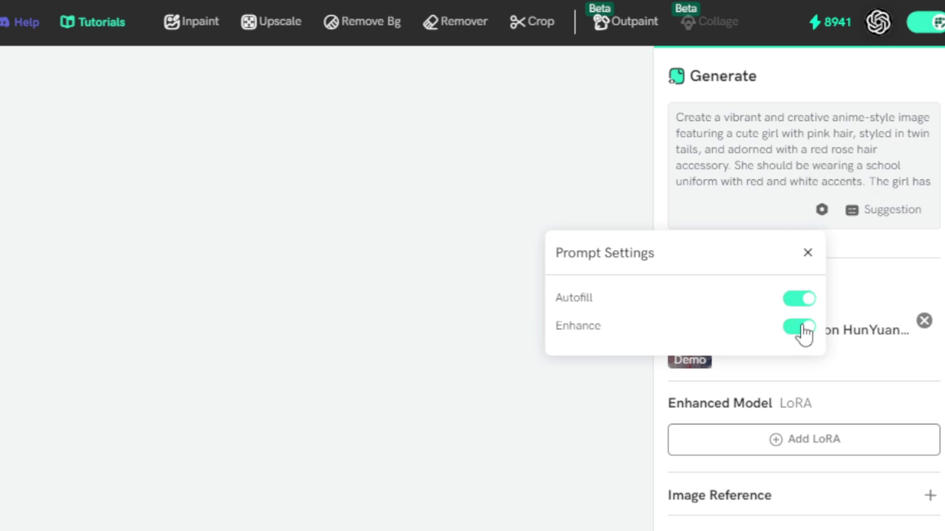
pyautogui.click(822, 211)
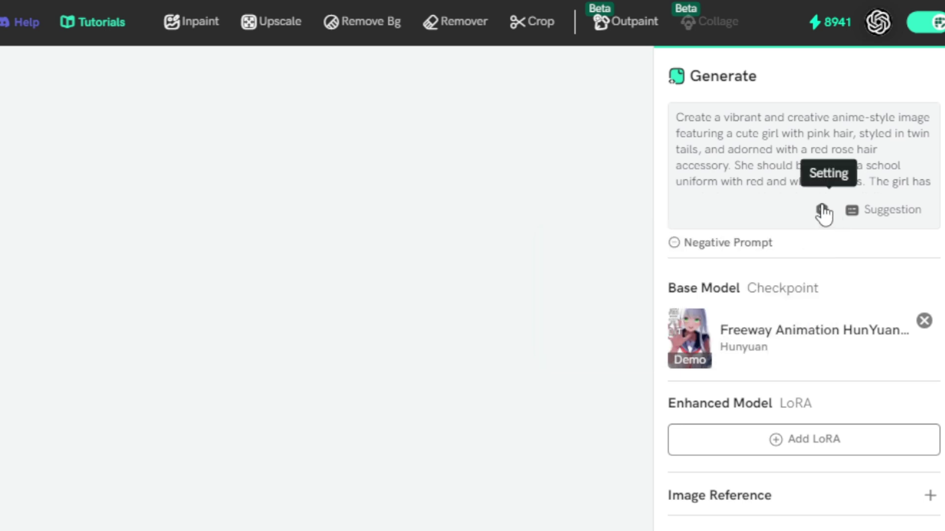
# Review the negative prompt text and its presets, then close the Negative Prompt popup
pyautogui.click(726, 246)
pyautogui.moveTo(386, 281); pyautogui.dragTo(628, 320)
pyautogui.scroll(3, 628, 319)
pyautogui.moveTo(520, 341); pyautogui.dragTo(372, 343)
pyautogui.click(524, 273)
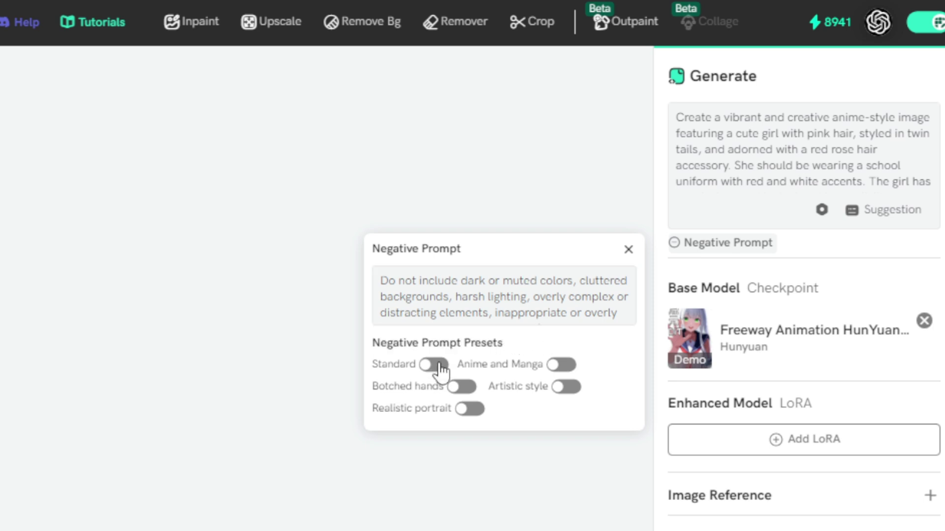
pyautogui.click(628, 251)
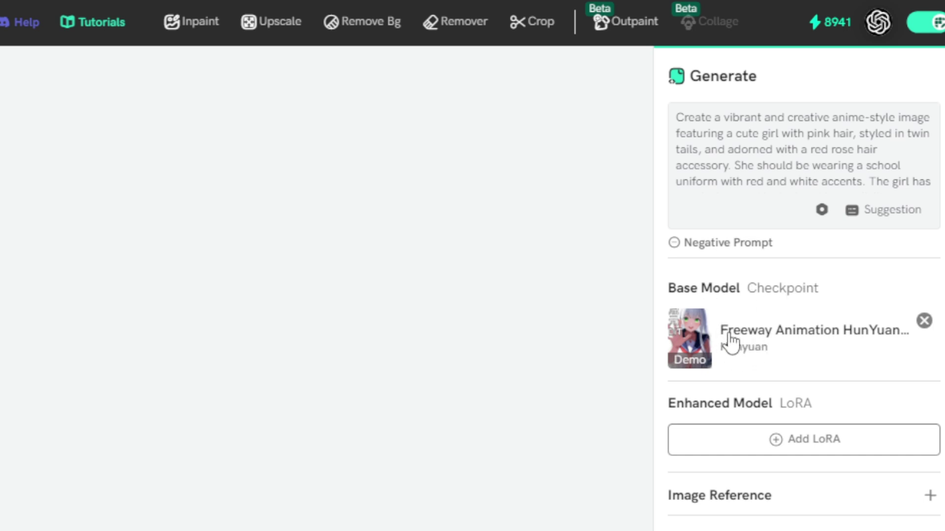
# Filter the base model picker to Hunyuan, keeping Freeway Animation HunYuan as the checkpoint
pyautogui.click(756, 343)
pyautogui.click(276, 215)
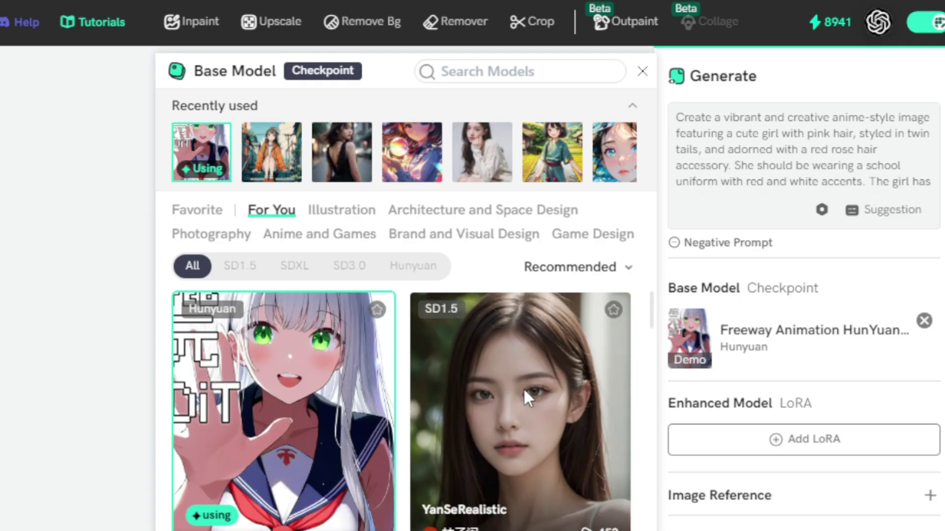
pyautogui.scroll(-10, 525, 387)
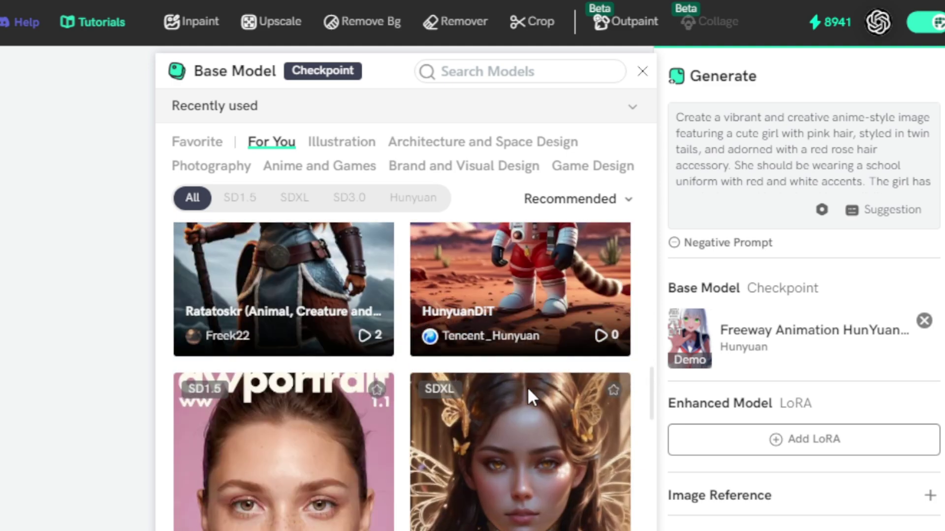
pyautogui.scroll(-3, 527, 387)
pyautogui.scroll(10, 527, 387)
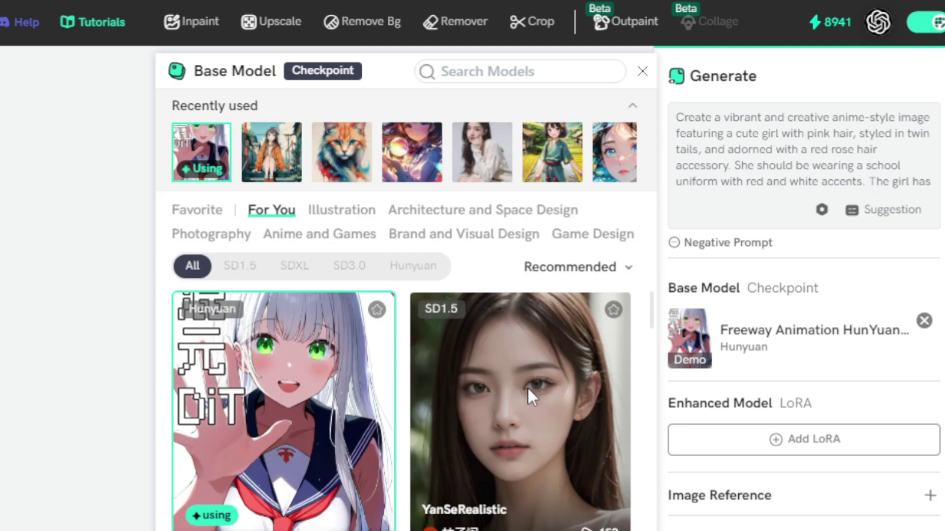
pyautogui.click(410, 269)
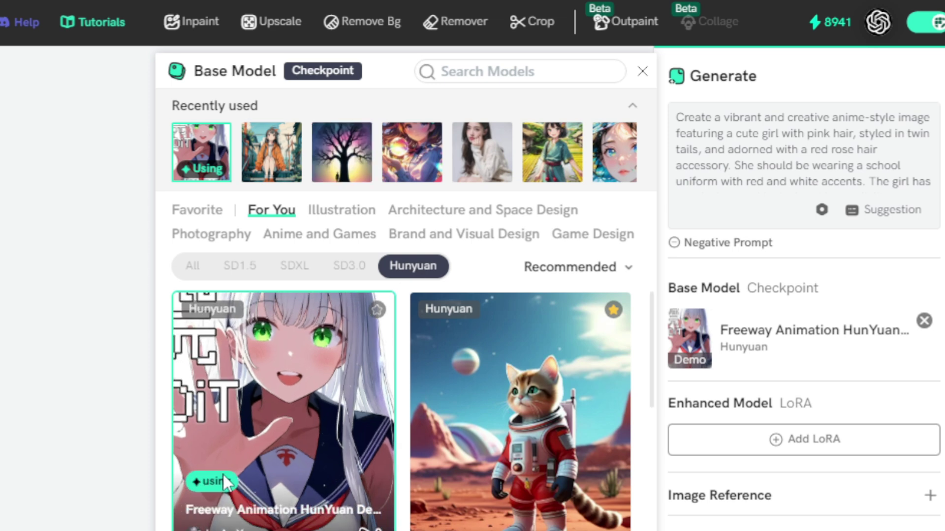
pyautogui.click(643, 72)
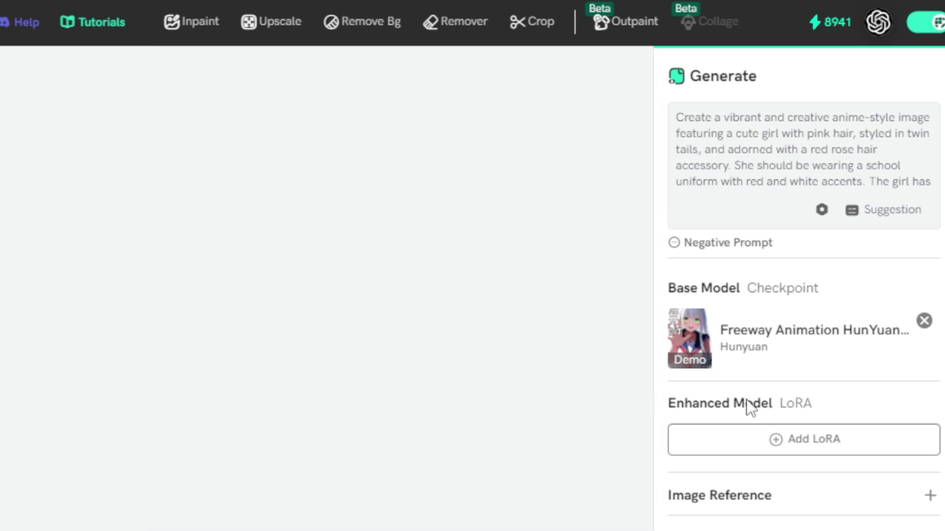
# Open the LoRA picker and sort its list by New
pyautogui.click(795, 437)
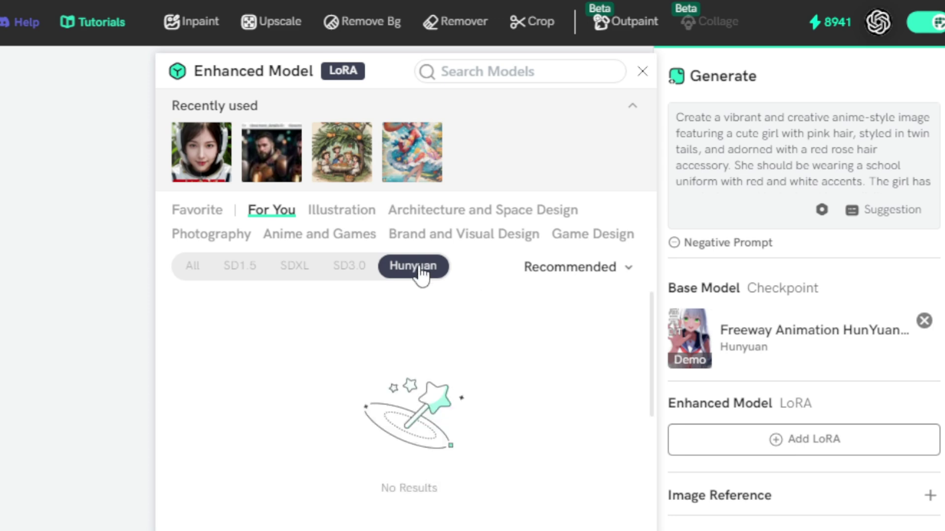
pyautogui.click(570, 267)
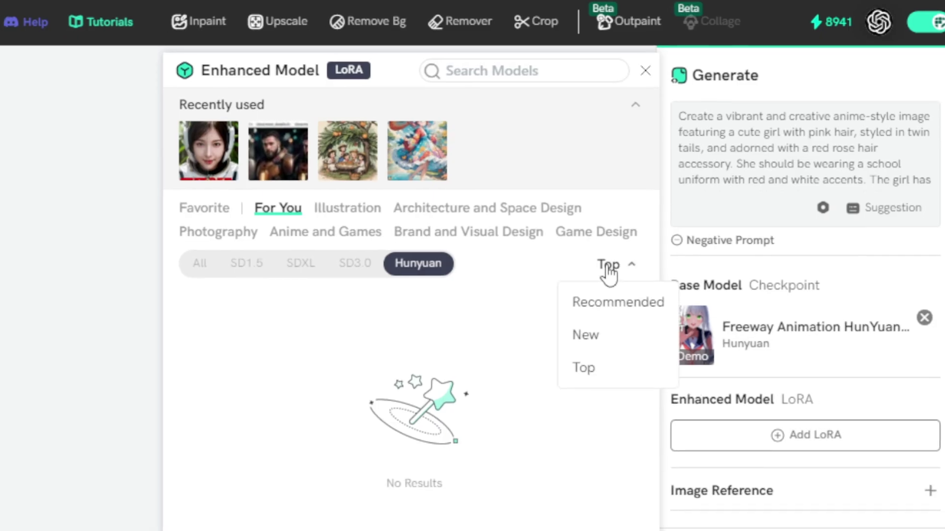
pyautogui.click(546, 338)
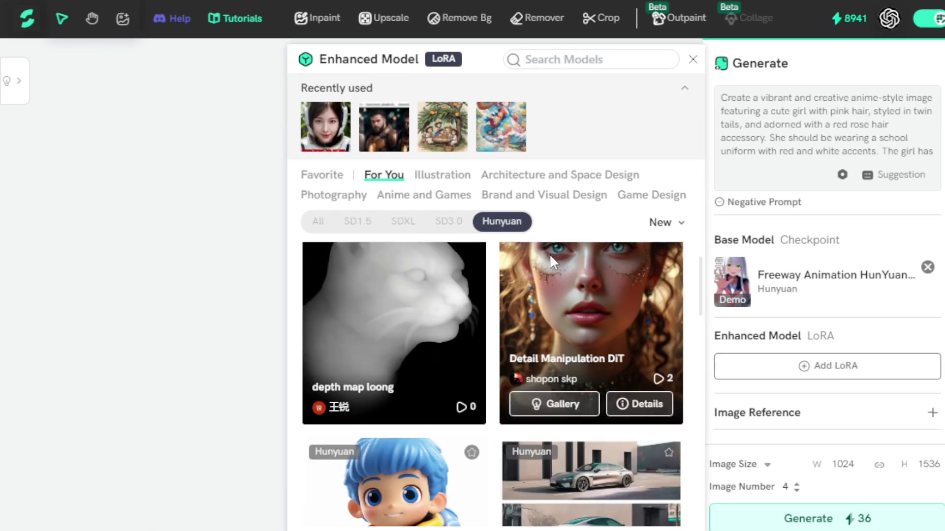
# Add the [Lah] DreamArt | HunYuan LoRA at weight 0.8, appending trigger word dream
pyautogui.scroll(-5, 539, 272)
pyautogui.scroll(-10, 549, 256)
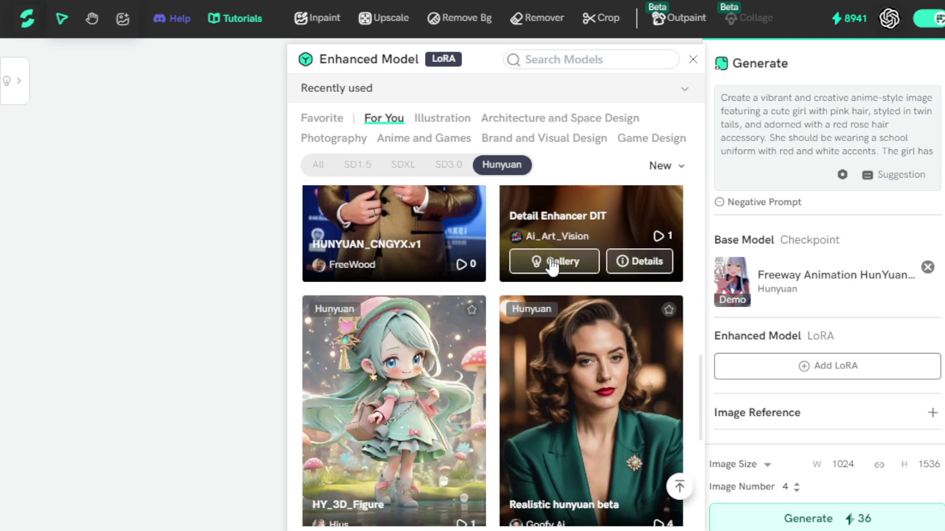
pyautogui.scroll(6, 549, 256)
pyautogui.scroll(-2, 540, 304)
pyautogui.scroll(3, 551, 373)
pyautogui.scroll(2, 588, 325)
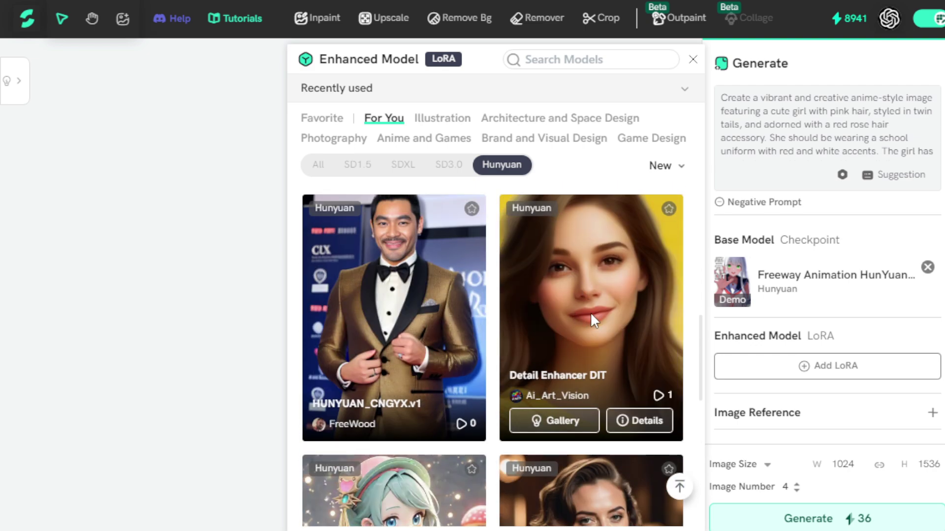
pyautogui.scroll(-8, 588, 315)
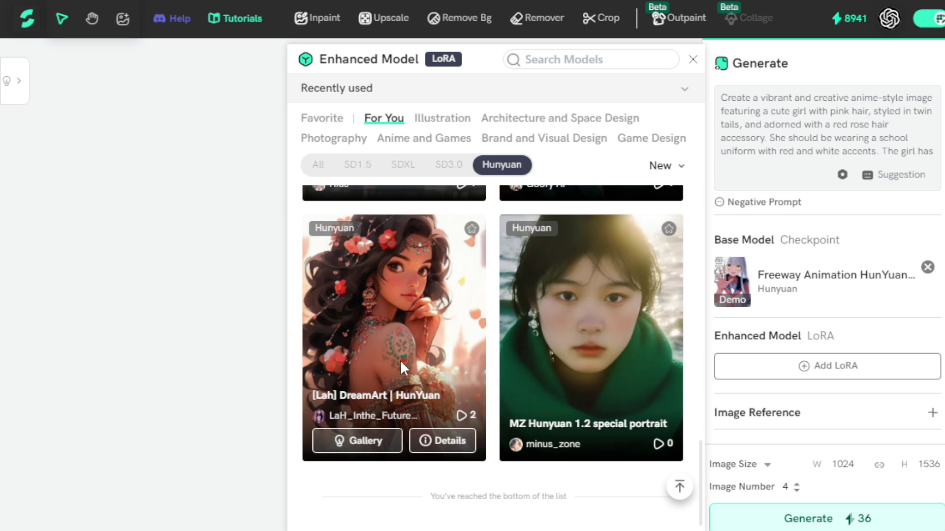
pyautogui.click(405, 334)
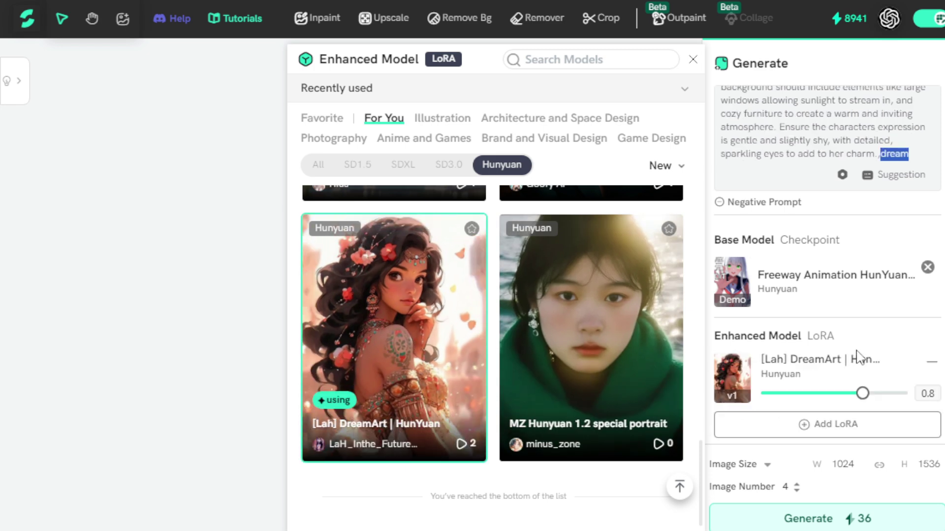
pyautogui.click(694, 64)
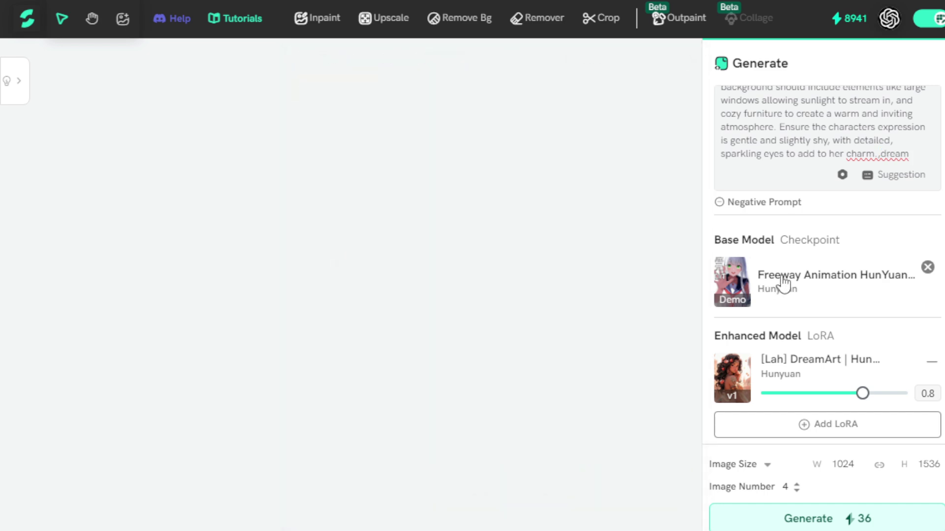
pyautogui.scroll(-3, 790, 275)
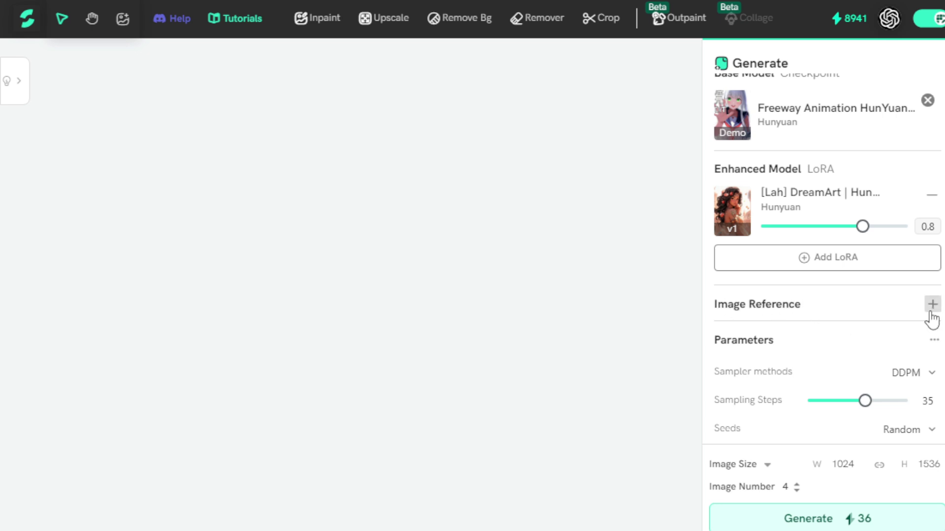
pyautogui.scroll(-1, 932, 315)
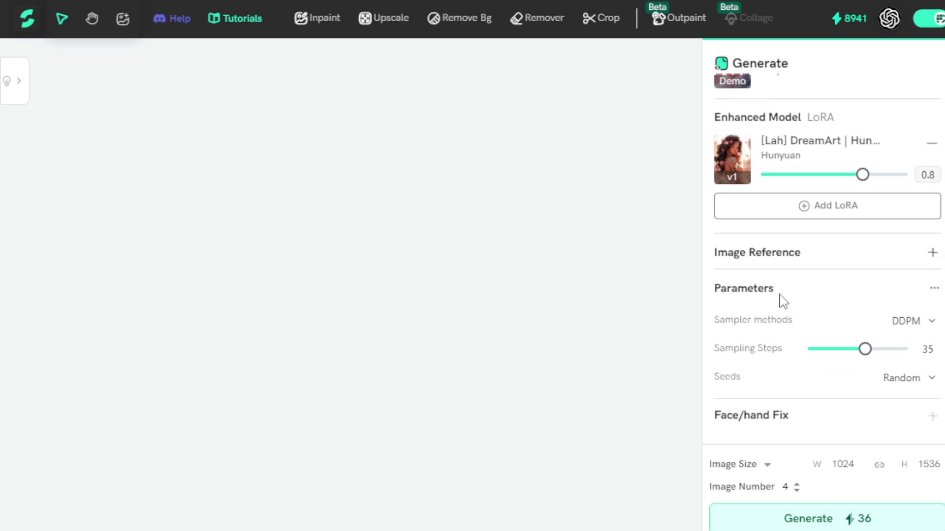
pyautogui.click(905, 322)
pyautogui.scroll(-4, 901, 444)
pyautogui.scroll(4, 900, 446)
pyautogui.click(853, 389)
pyautogui.click(893, 384)
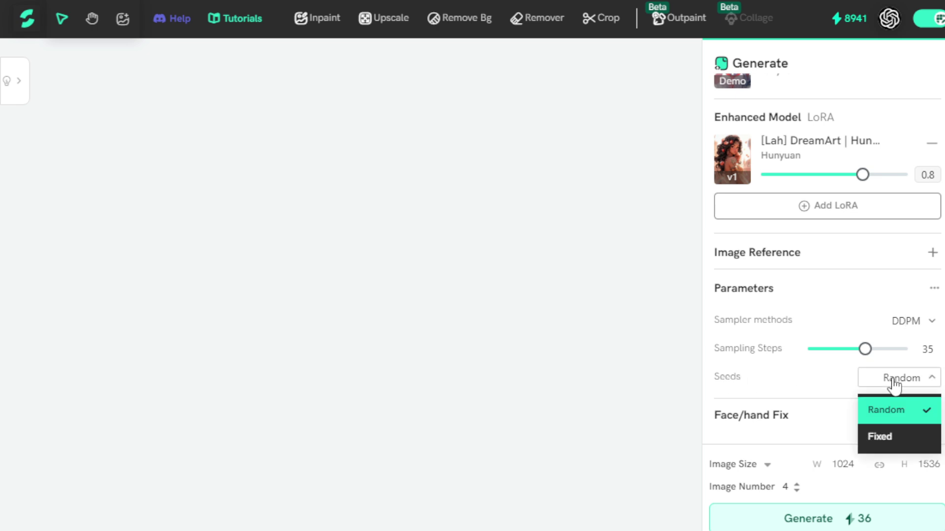
pyautogui.click(894, 438)
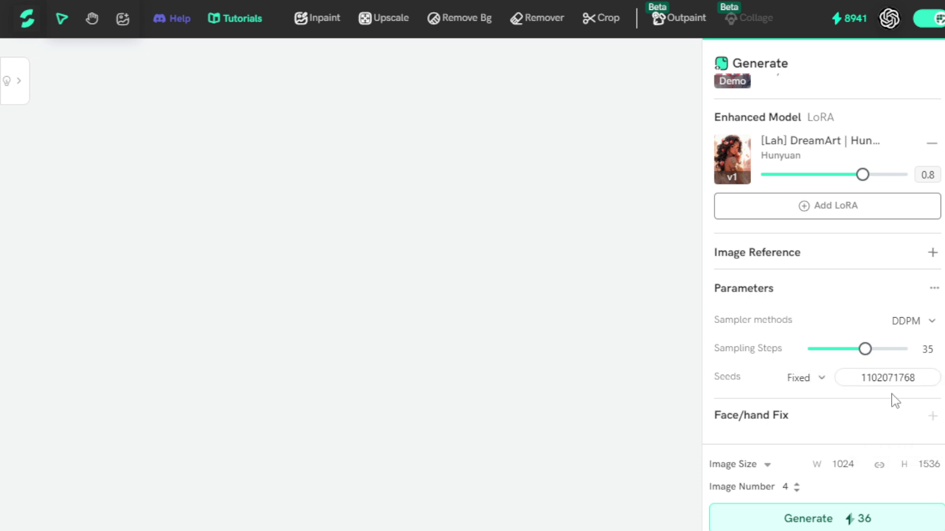
pyautogui.doubleClick(871, 378)
pyautogui.click(831, 383)
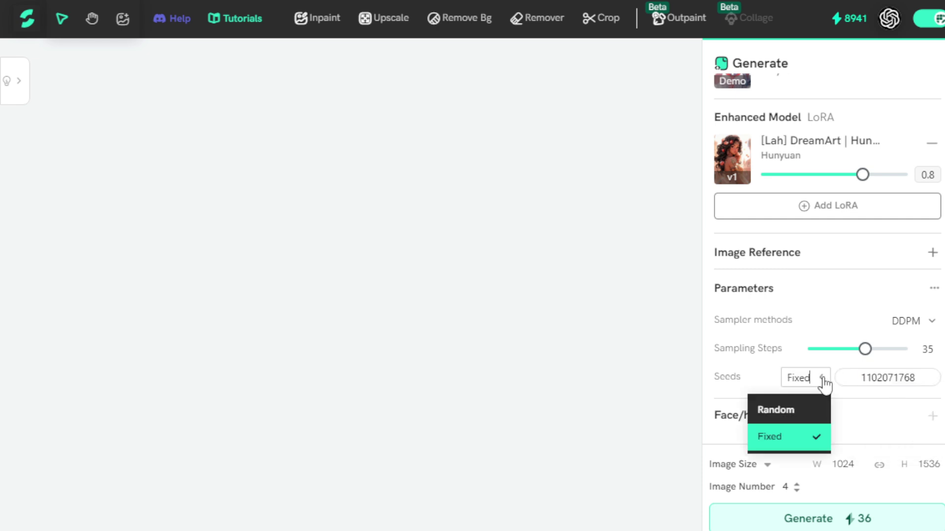
pyautogui.click(808, 409)
pyautogui.click(903, 388)
pyautogui.click(903, 389)
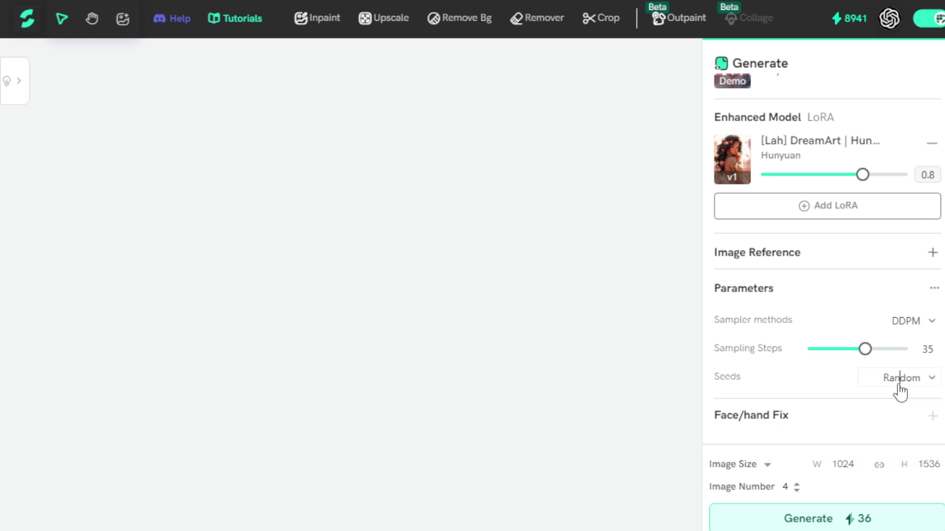
pyautogui.click(768, 466)
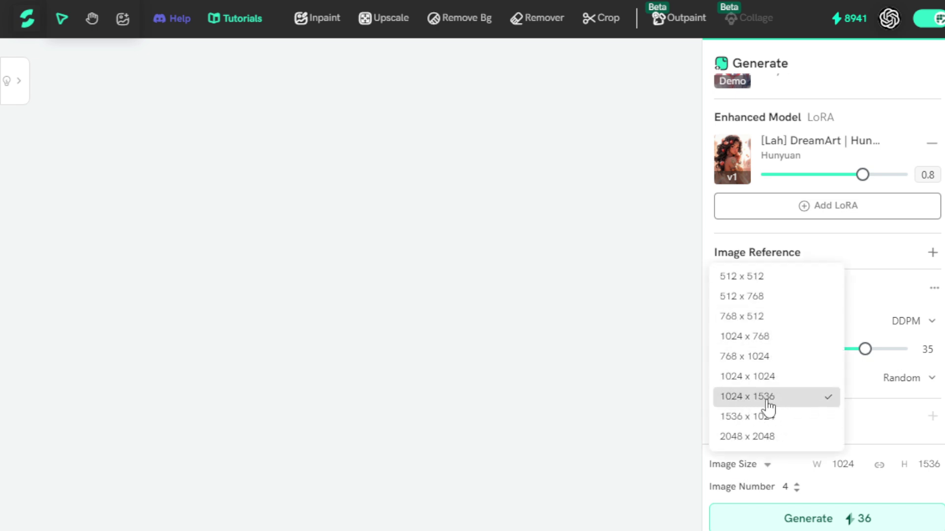
pyautogui.click(795, 405)
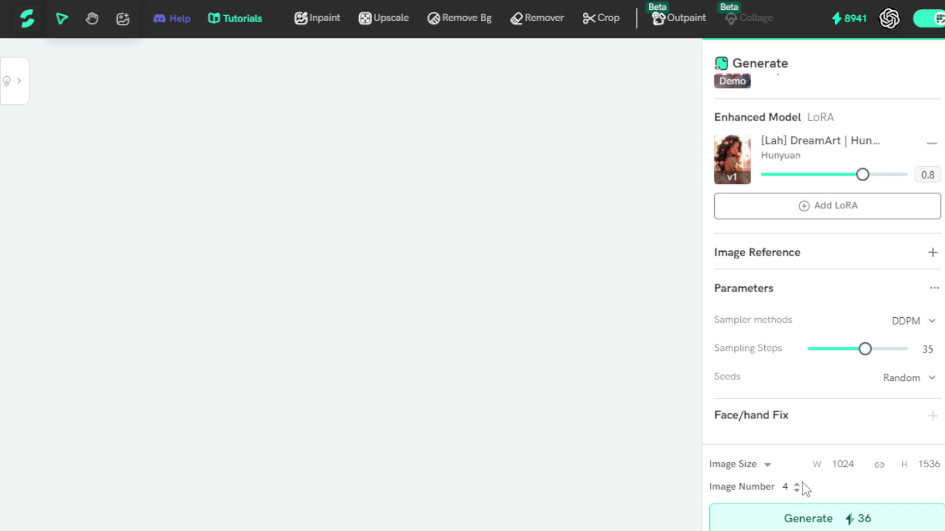
# Generate four 1024 x 1536 winged schoolgirl images for 36 credits and view them on the canvas
pyautogui.click(785, 520)
pyautogui.scroll(2, 648, 295)
pyautogui.moveTo(540, 321); pyautogui.dragTo(527, 386)
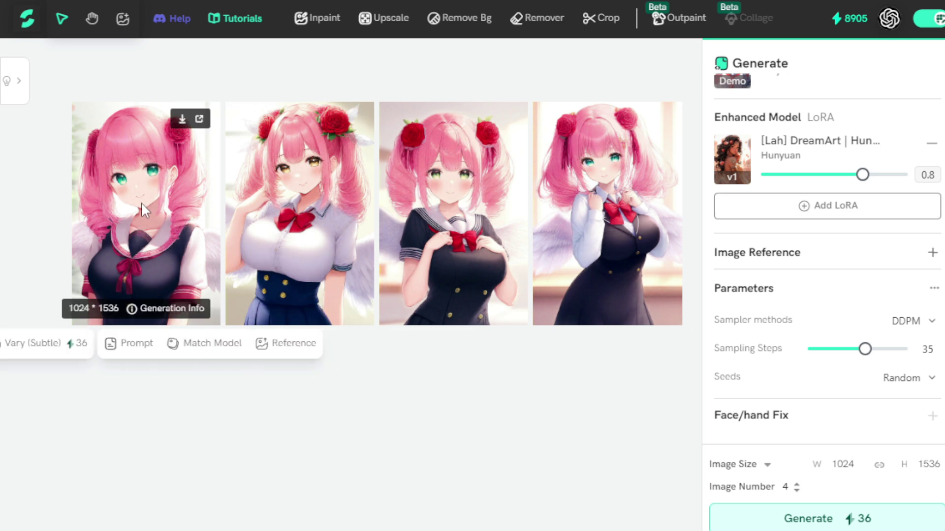
# Run Vary (Subtle) on the first pink-haired winged schoolgirl image and view the new row
pyautogui.click(63, 344)
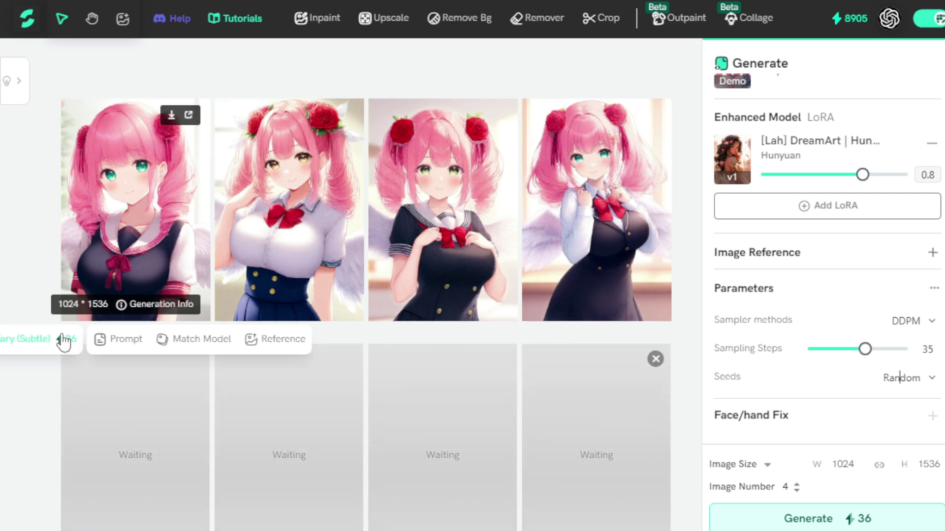
pyautogui.moveTo(40, 400); pyautogui.dragTo(39, 360)
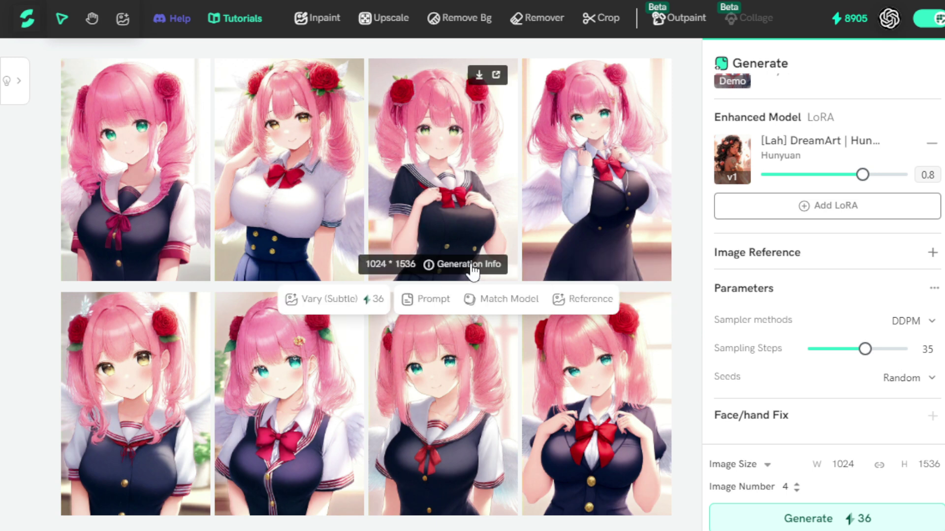
pyautogui.click(470, 266)
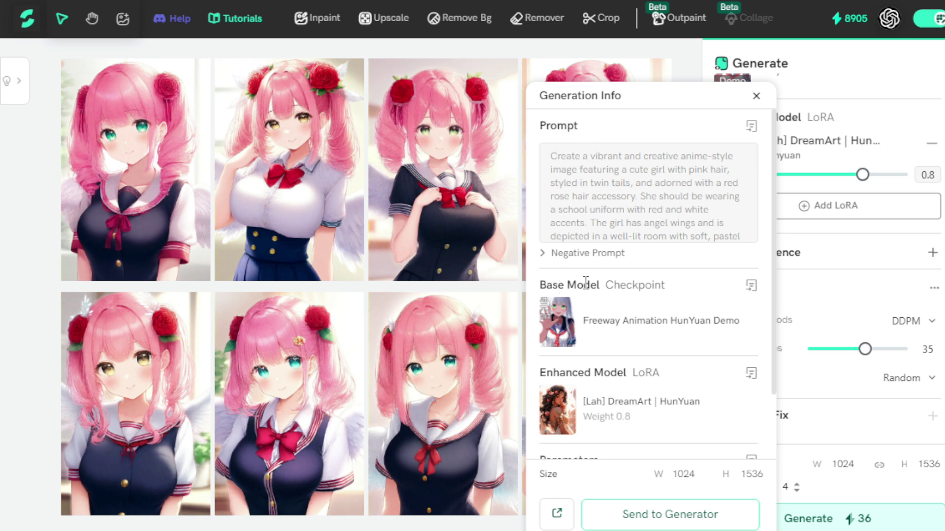
pyautogui.scroll(-2, 623, 374)
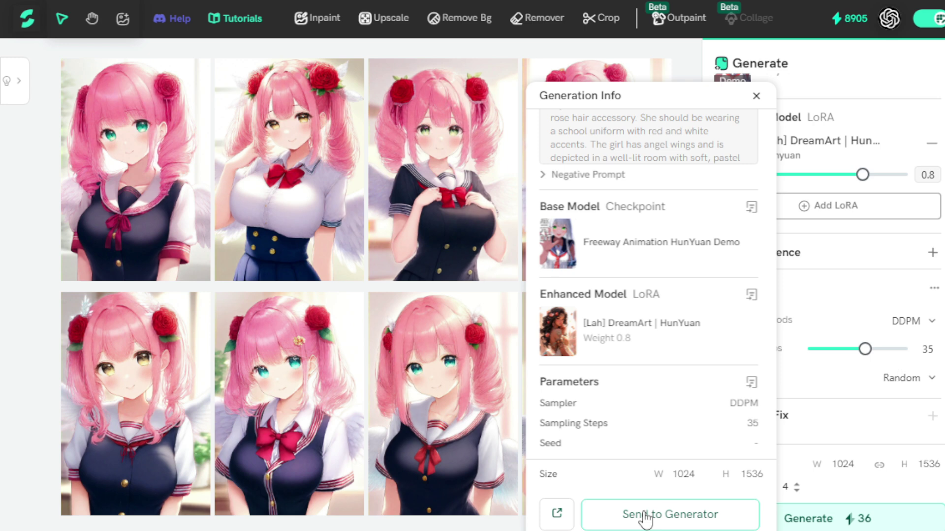
pyautogui.click(756, 96)
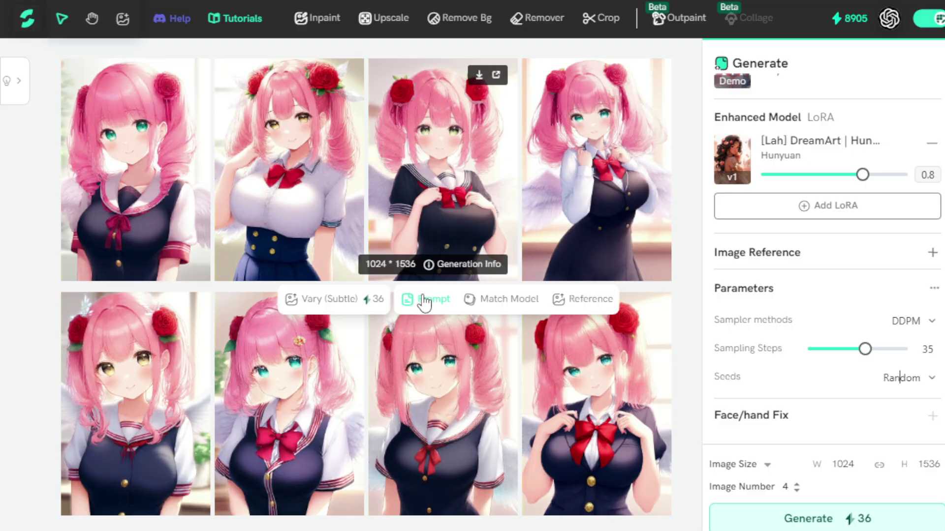
# Delete the existing General Reference row from the Generate panel's Image Reference section
pyautogui.scroll(4, 797, 221)
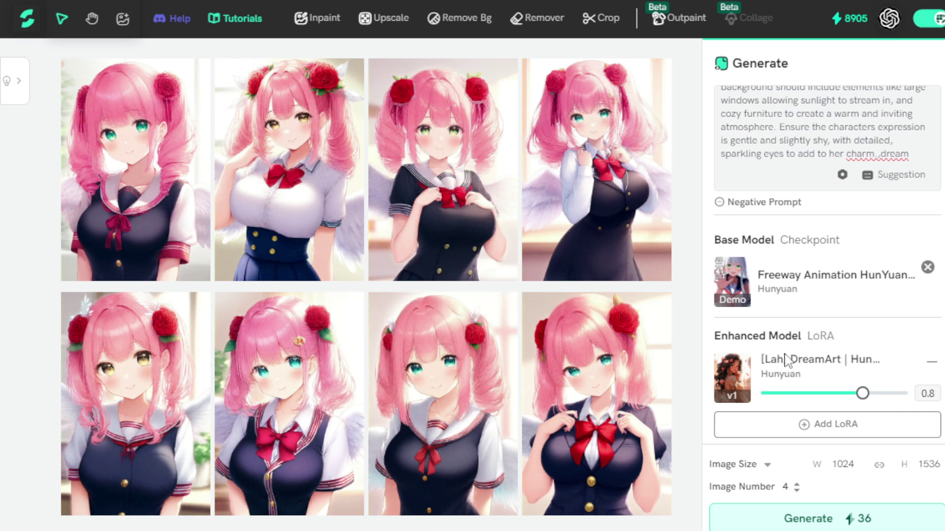
pyautogui.scroll(-3, 829, 332)
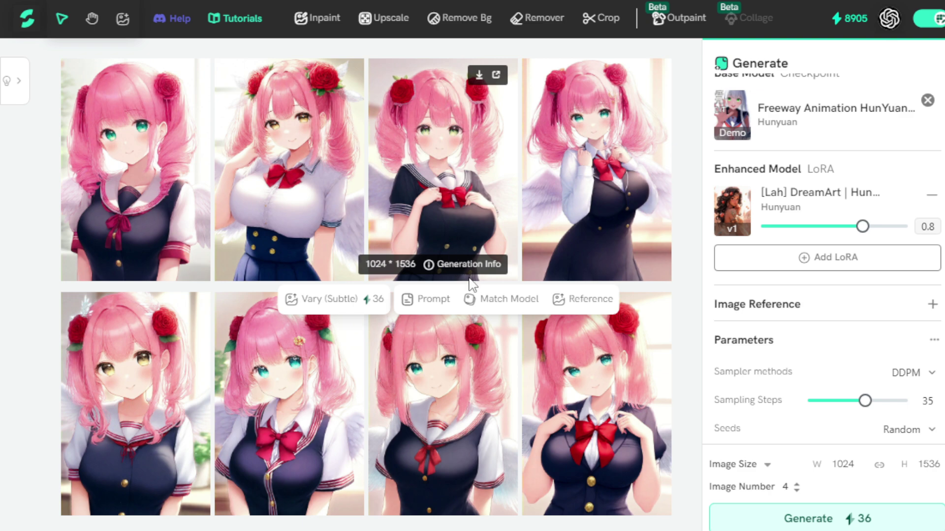
pyautogui.click(573, 299)
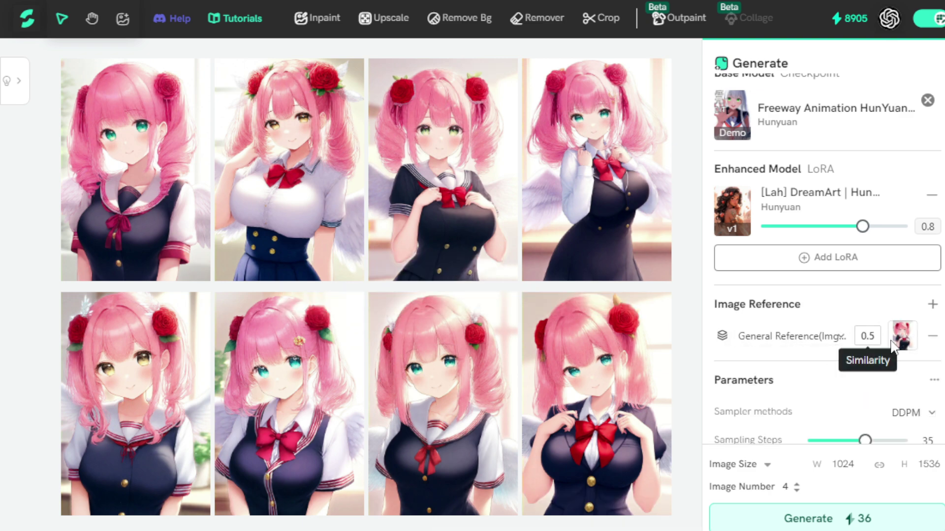
pyautogui.click(930, 337)
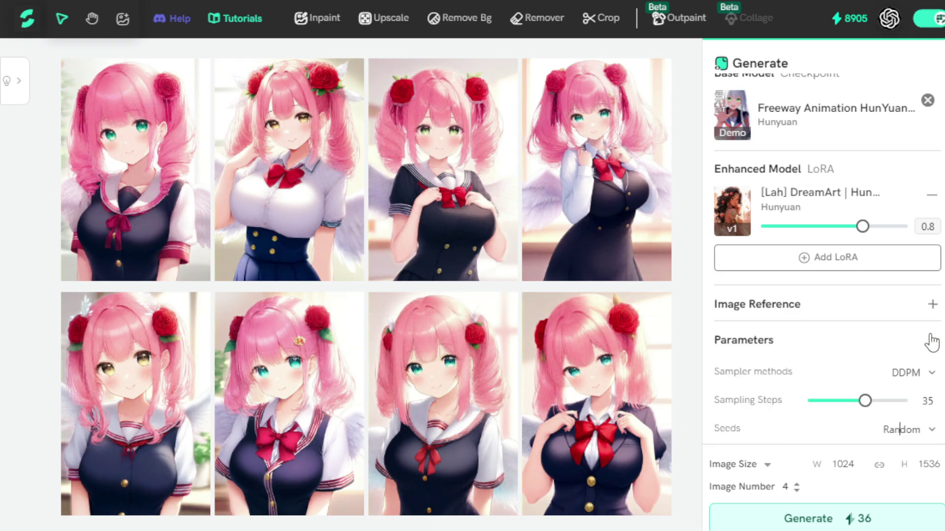
# Add a new image reference with General Reference mode and similarity set to 0.7
pyautogui.click(932, 305)
pyautogui.click(902, 340)
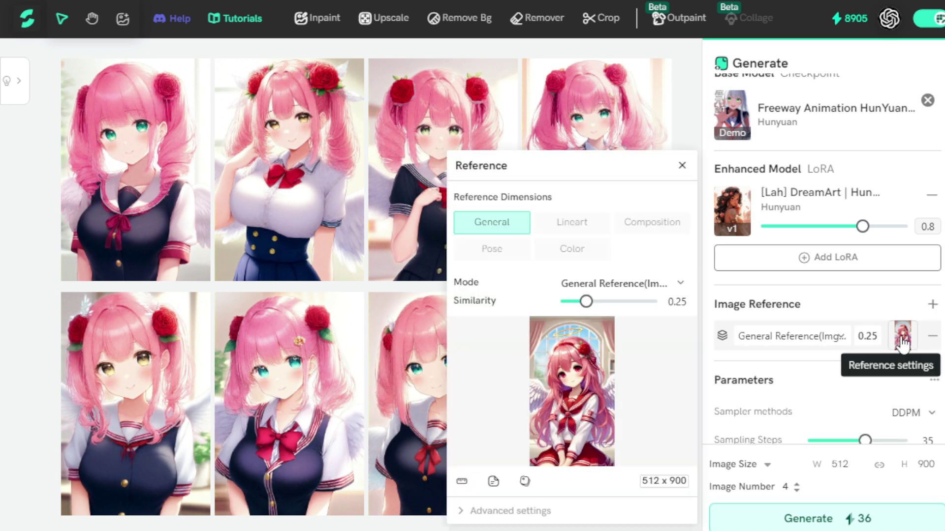
pyautogui.click(624, 290)
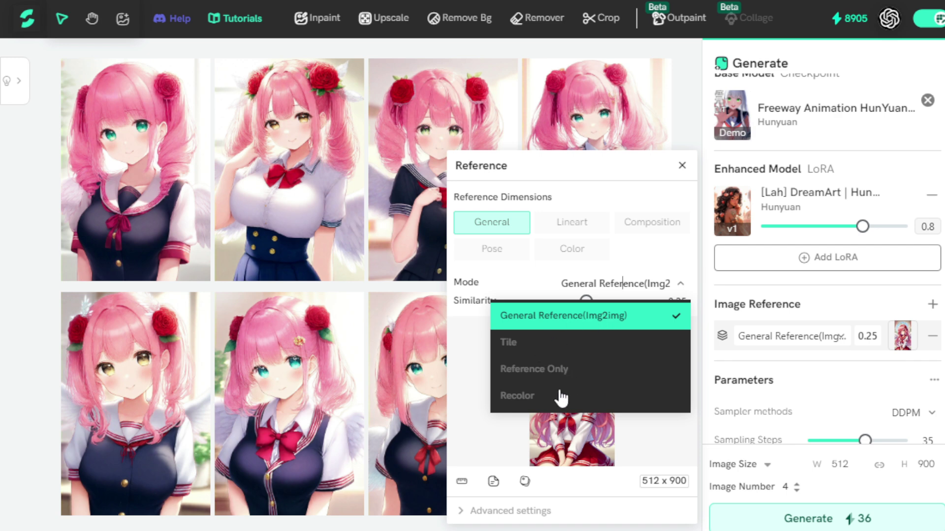
pyautogui.click(607, 323)
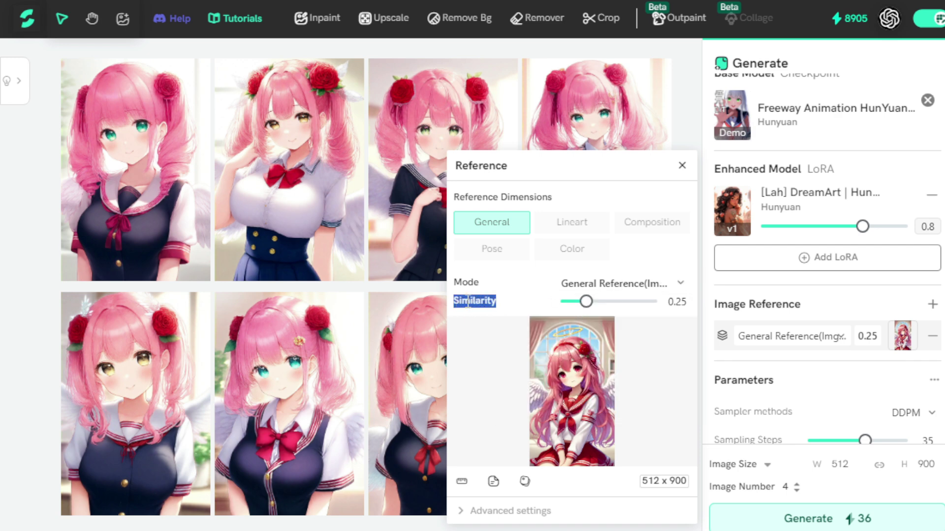
pyautogui.moveTo(586, 305); pyautogui.dragTo(630, 309)
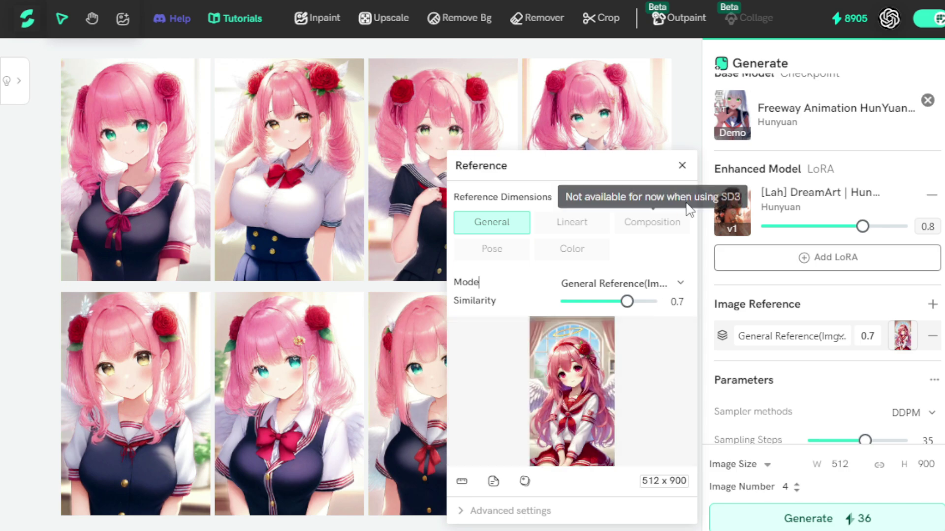
pyautogui.click(809, 351)
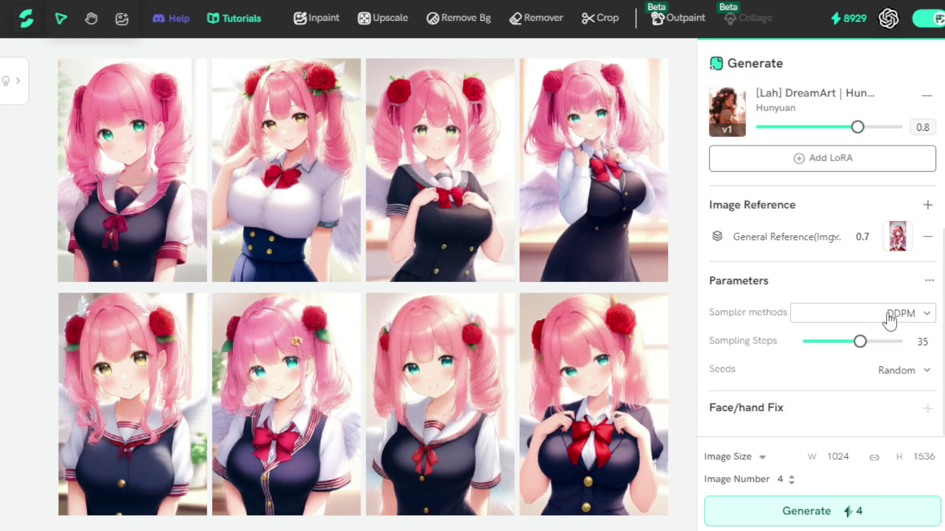
# Generate four pink-haired halo angel images in red sailor uniform as a third canvas row
pyautogui.click(794, 512)
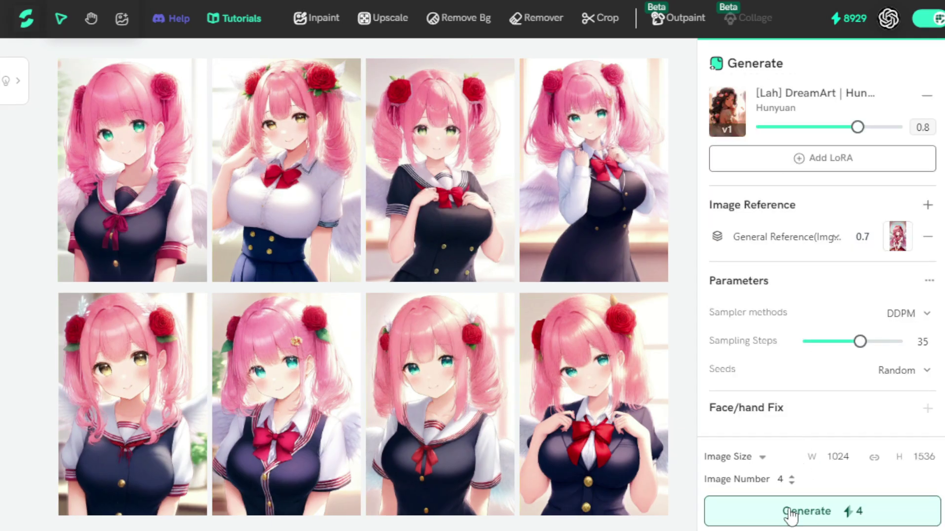
pyautogui.moveTo(596, 453); pyautogui.dragTo(508, 505)
pyautogui.scroll(-2, 507, 505)
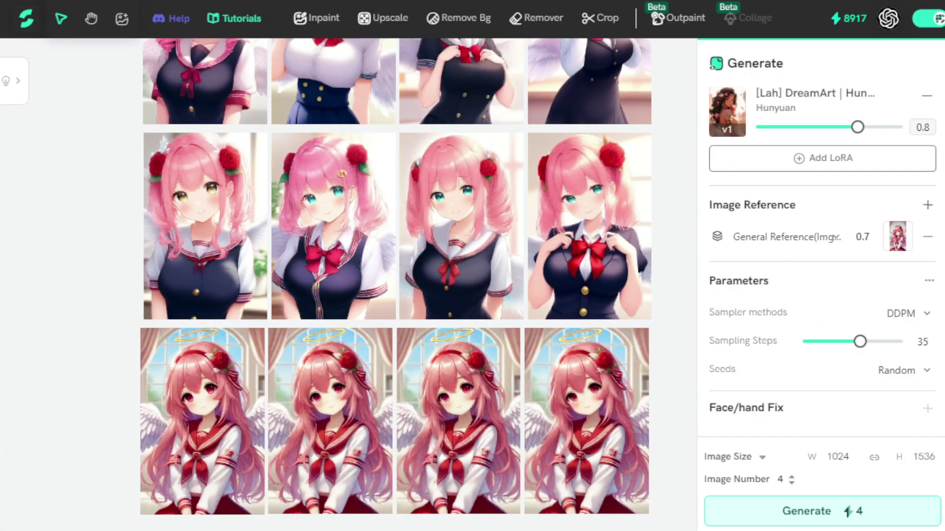
pyautogui.moveTo(344, 484)
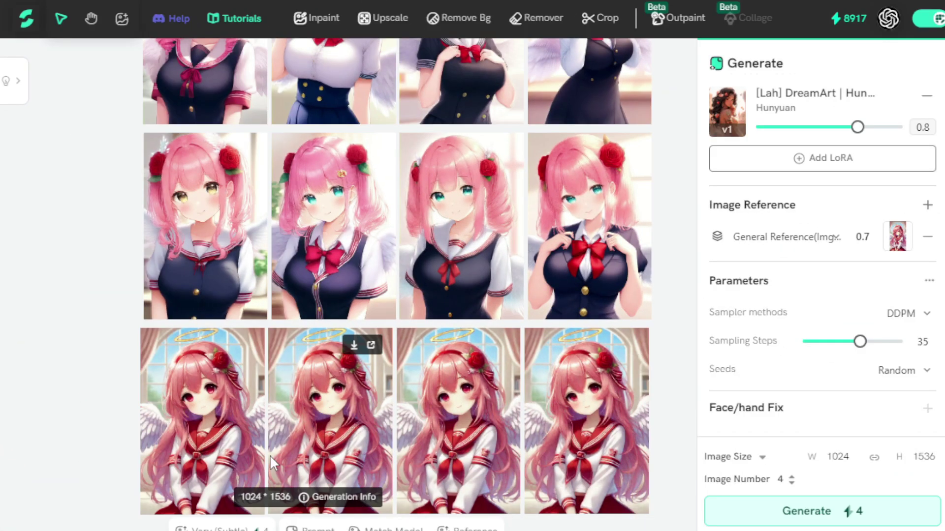
pyautogui.moveTo(352, 308)
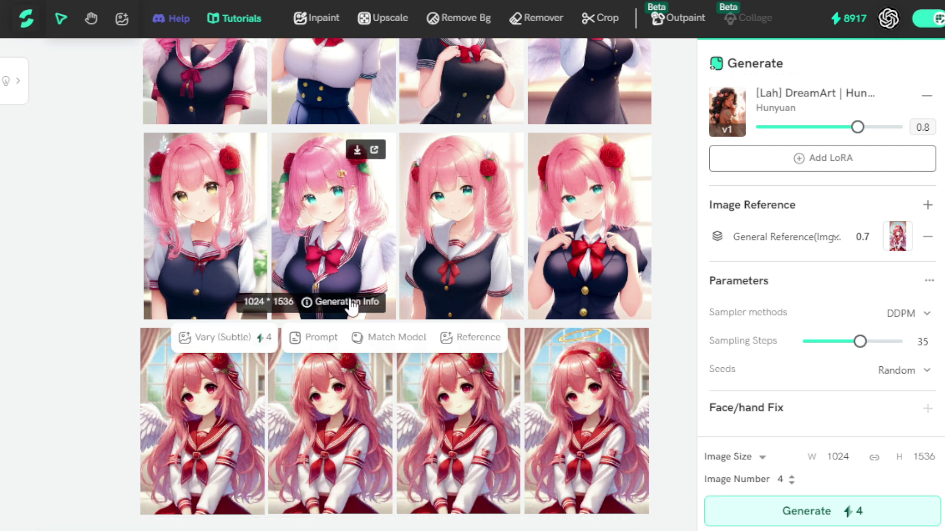
pyautogui.scroll(-2, 352, 307)
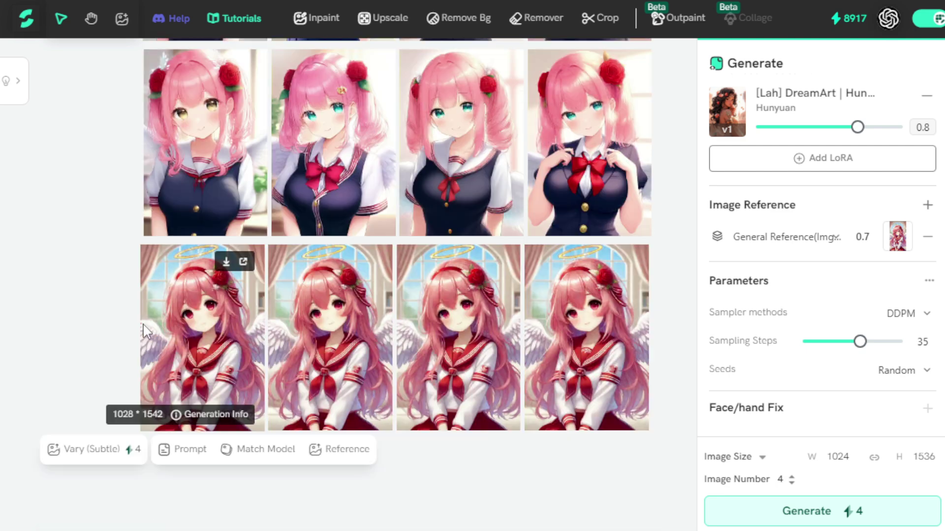
pyautogui.scroll(2, 111, 324)
pyautogui.scroll(4, 111, 325)
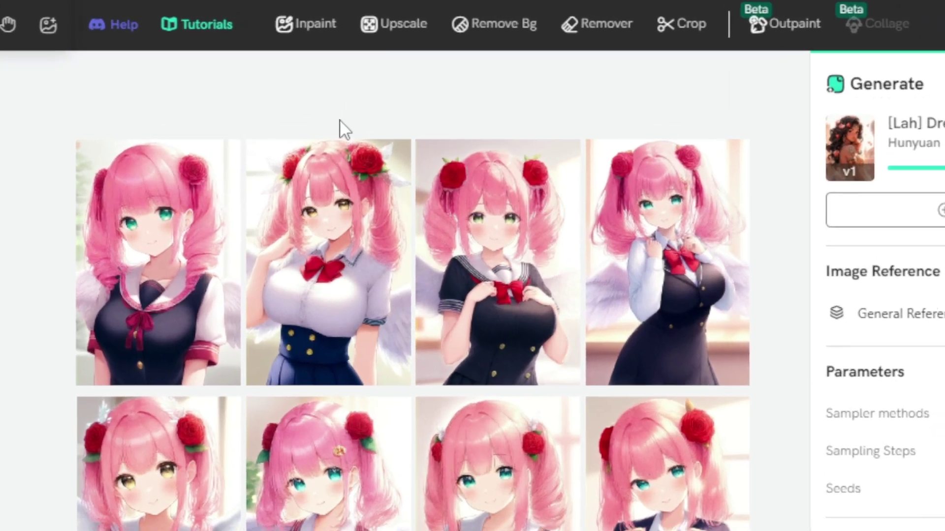
# Upload the 1024 x 1792 forest picture of a woman and blue alien via Inpaint
pyautogui.moveTo(304, 39)
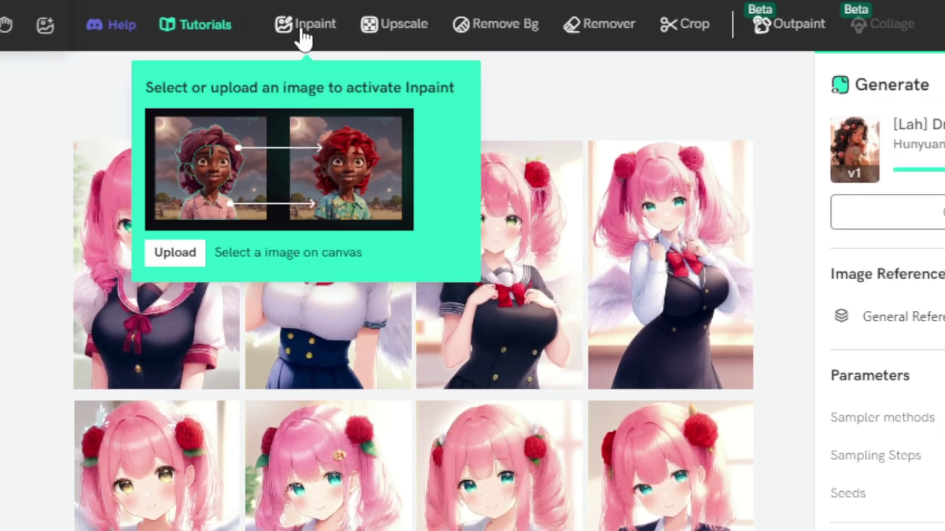
pyautogui.moveTo(390, 34)
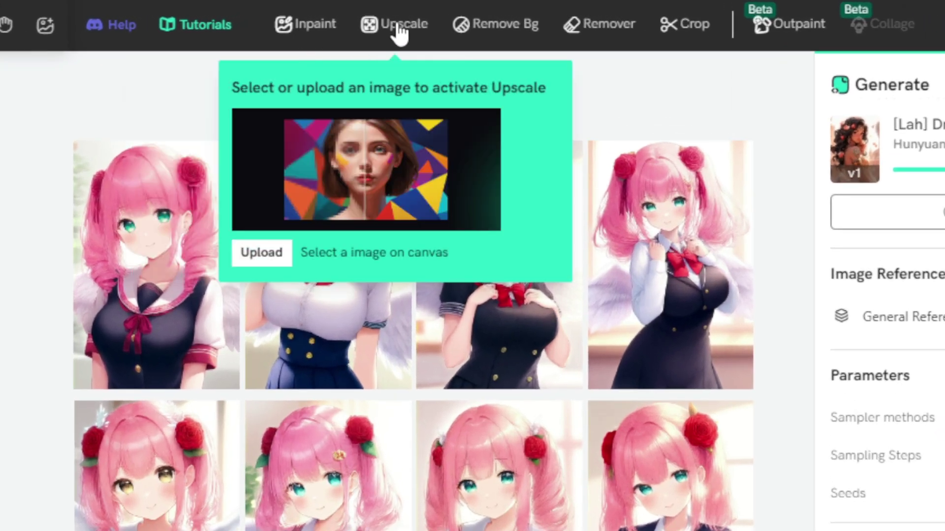
pyautogui.moveTo(489, 38)
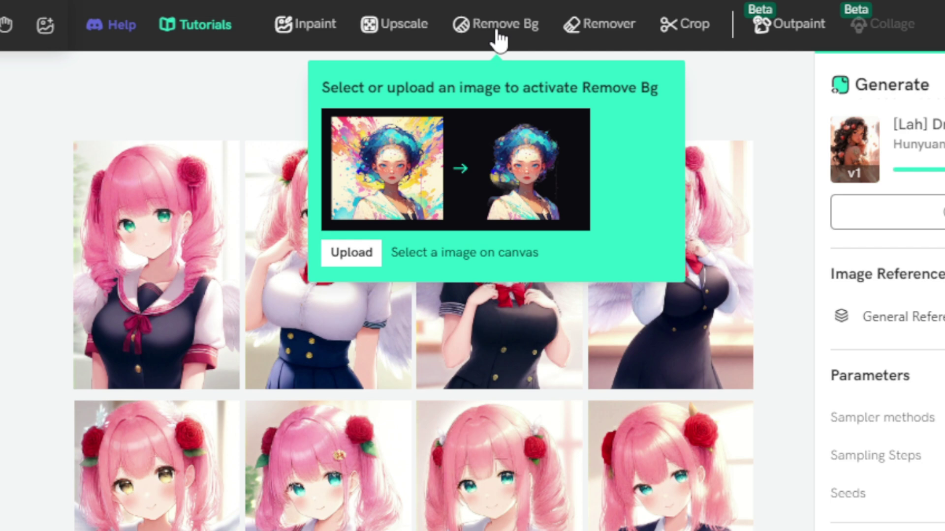
pyautogui.moveTo(605, 40)
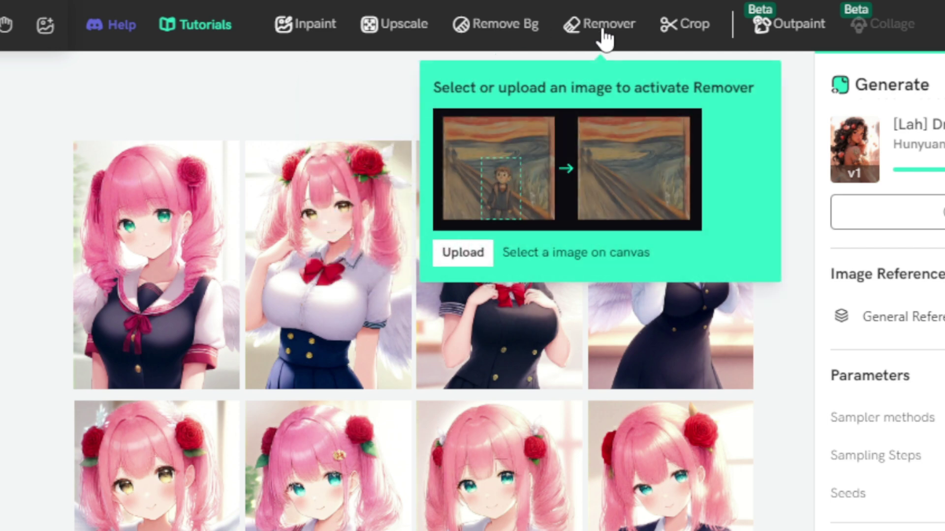
pyautogui.moveTo(671, 34)
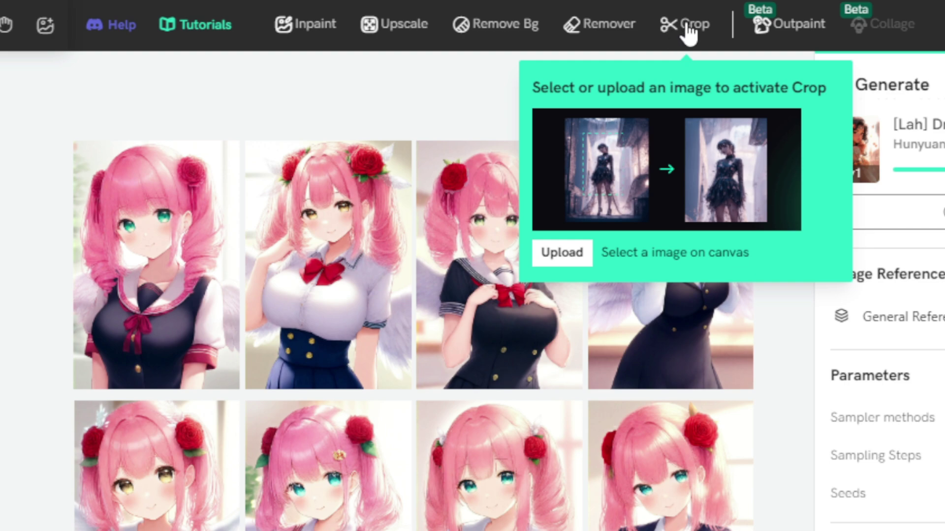
pyautogui.moveTo(765, 32)
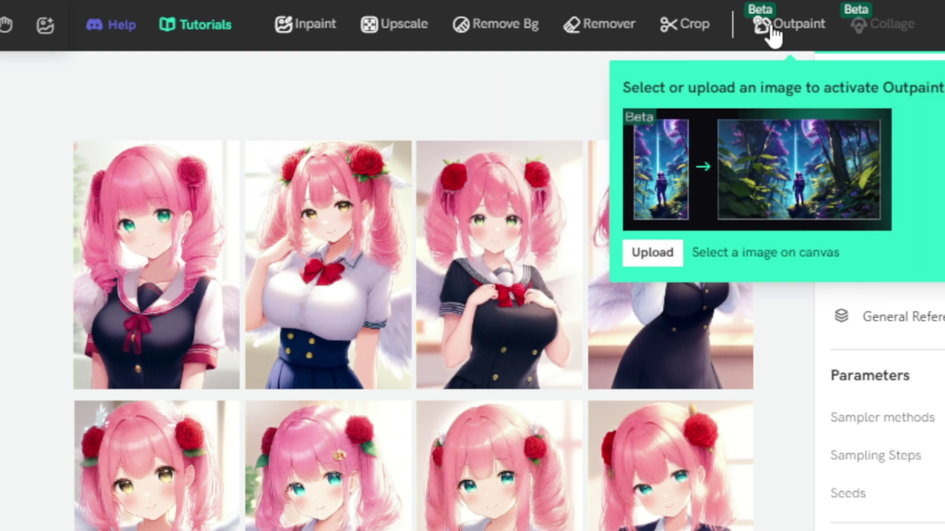
pyautogui.moveTo(871, 27)
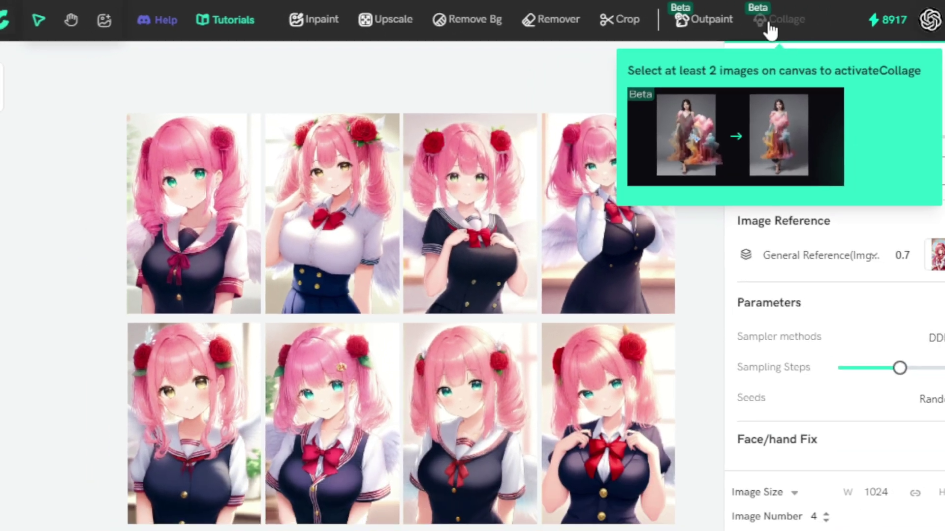
pyautogui.moveTo(299, 32)
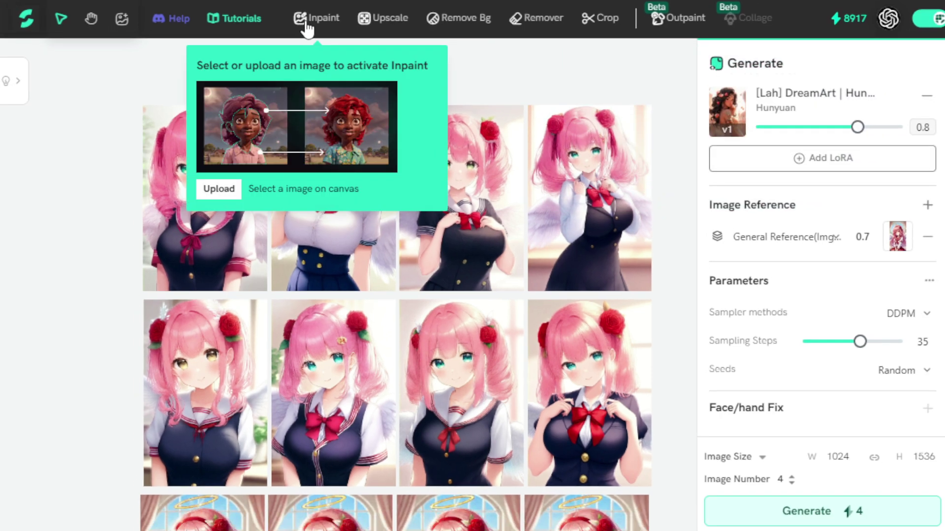
pyautogui.scroll(-7, 392, 332)
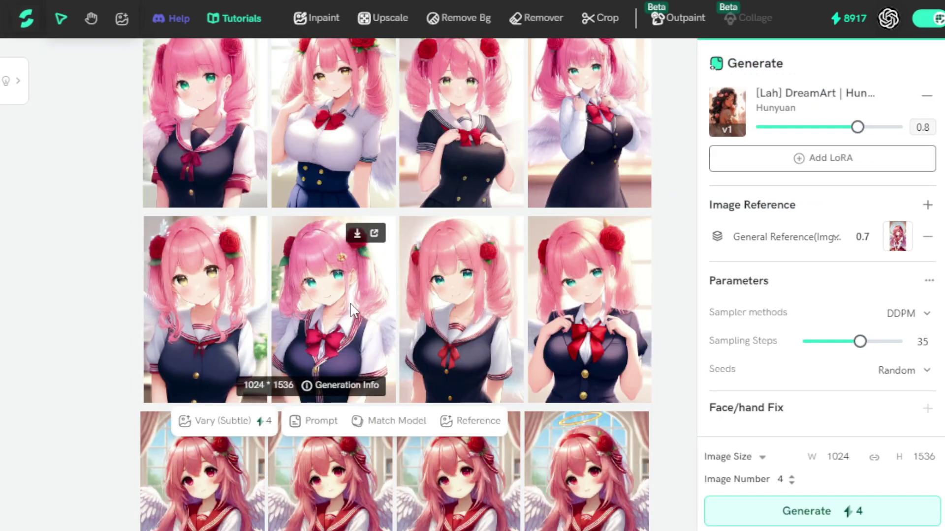
# Lasso the alien's cap, inpaint it with prompt 'rad cap', and compare against the original
pyautogui.moveTo(317, 18)
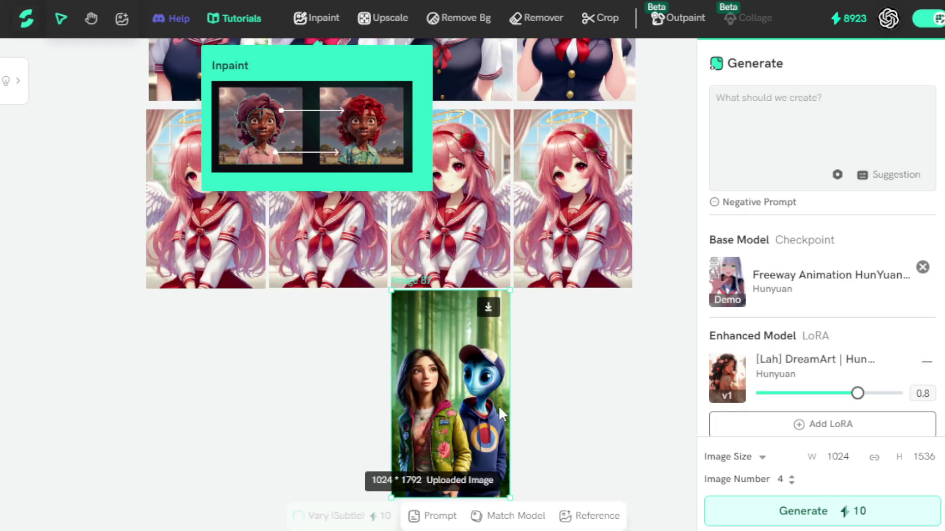
pyautogui.click(498, 405)
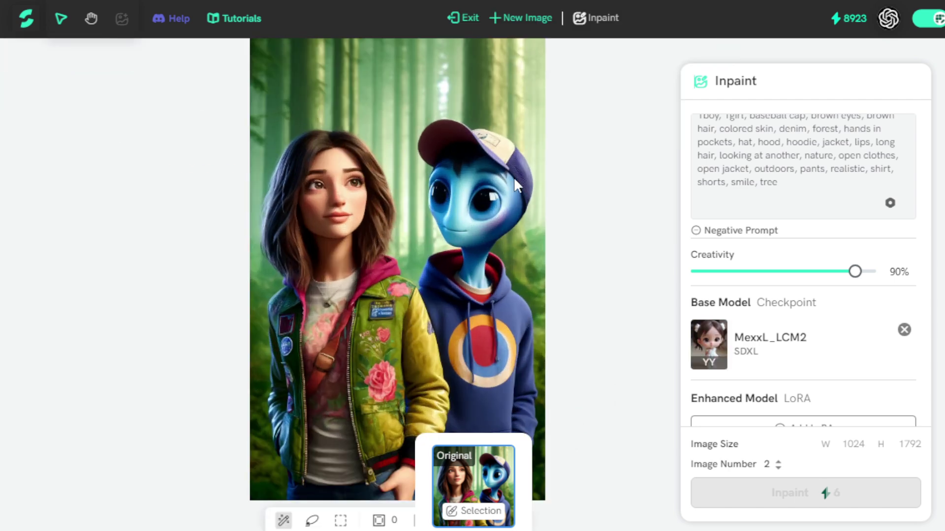
pyautogui.click(312, 520)
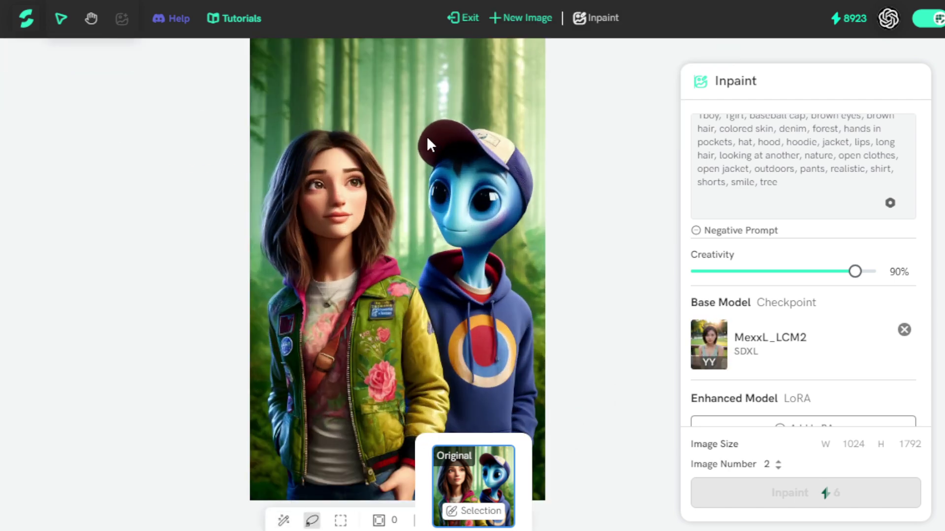
pyautogui.moveTo(515, 180)
pyautogui.mouseDown()
pyautogui.moveTo(536, 175)
pyautogui.moveTo(476, 124)
pyautogui.moveTo(426, 121)
pyautogui.moveTo(423, 168)
pyautogui.moveTo(444, 152)
pyautogui.mouseUp()
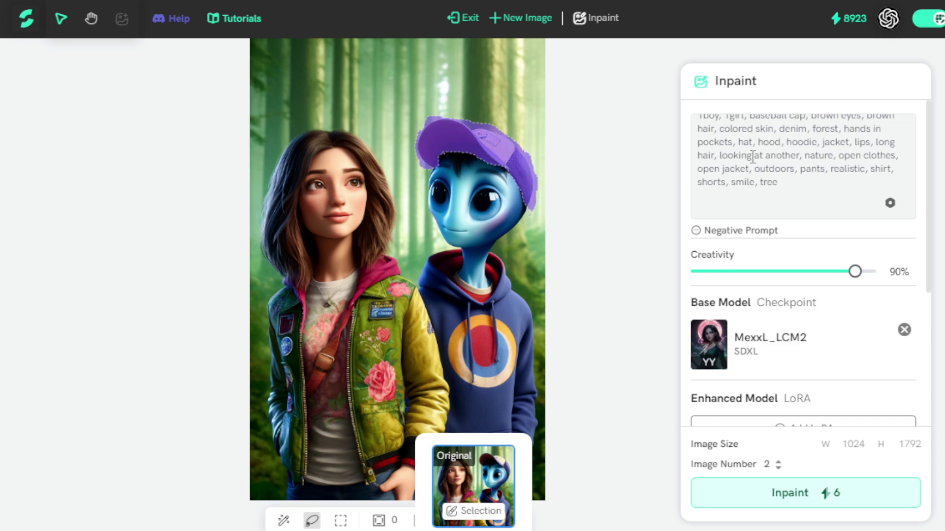
pyautogui.hotkey('ctrl', 'a')
pyautogui.press('BackSpace')
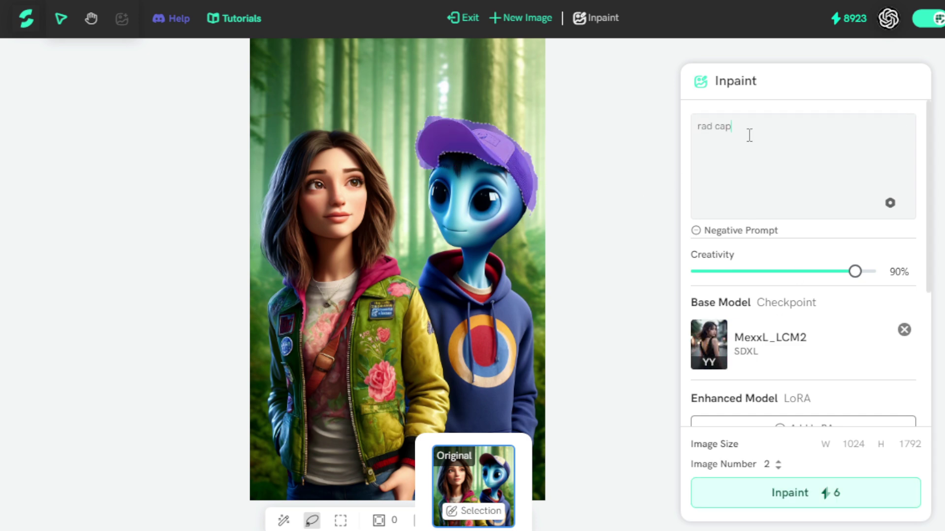
pyautogui.click(786, 505)
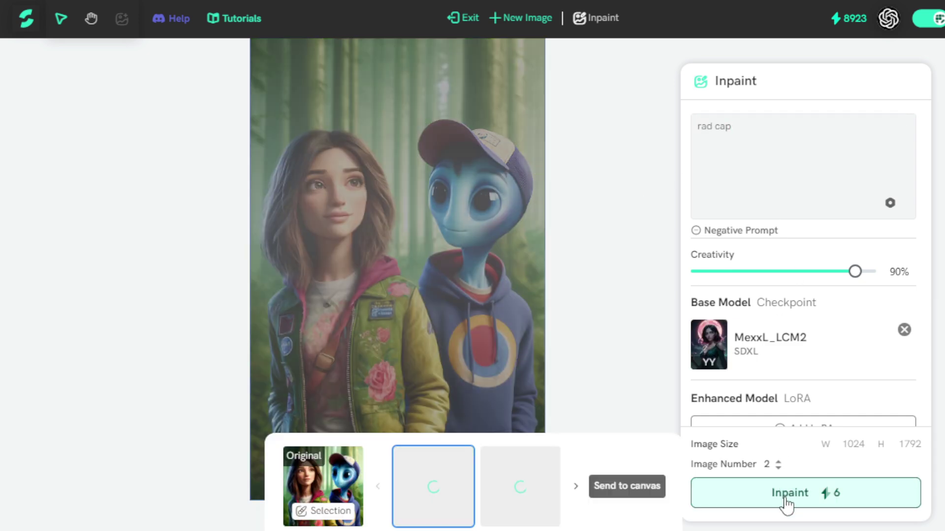
pyautogui.moveTo(398, 242); pyautogui.dragTo(501, 241)
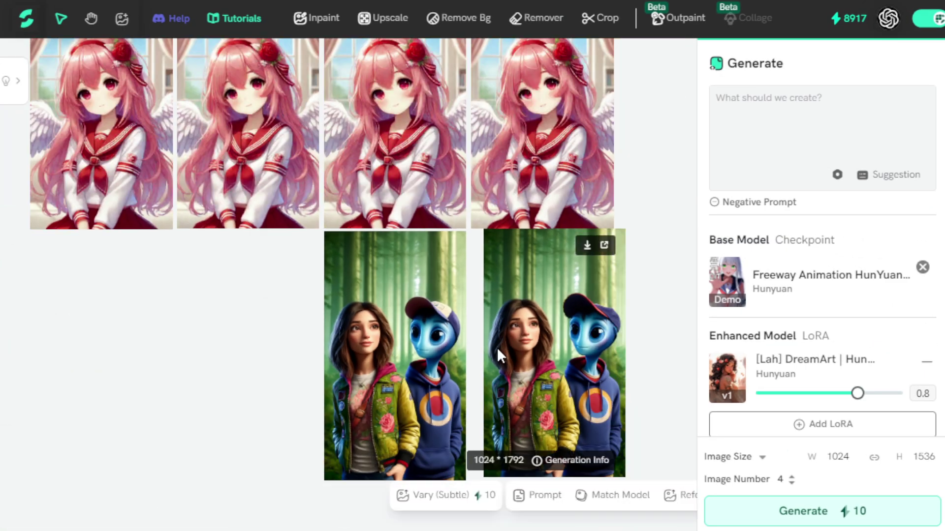
# Select the first halo angel image and bring up its Upscale settings
pyautogui.moveTo(389, 25)
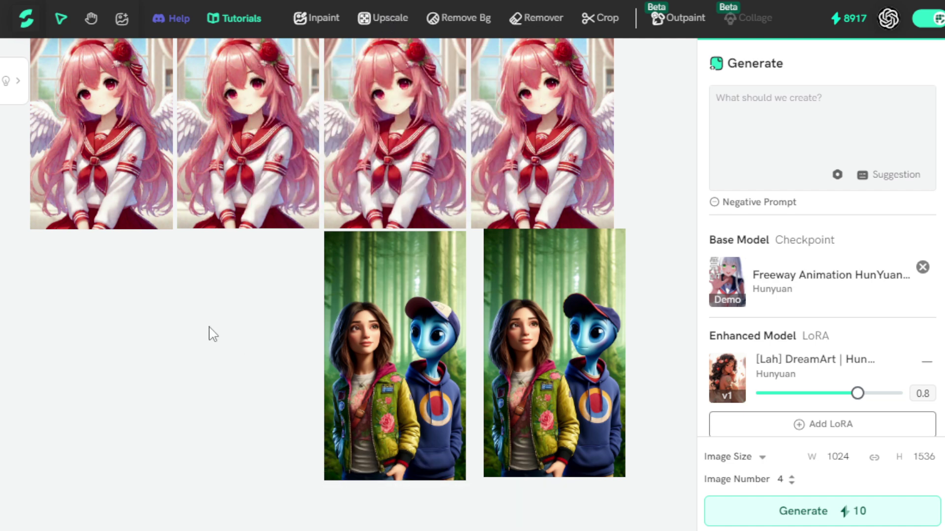
pyautogui.scroll(2, 210, 329)
pyautogui.click(91, 202)
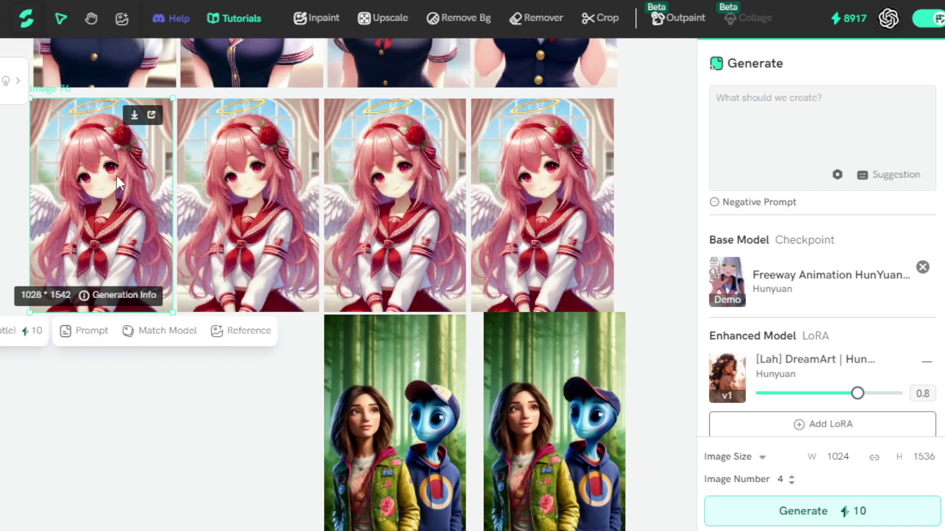
pyautogui.click(383, 20)
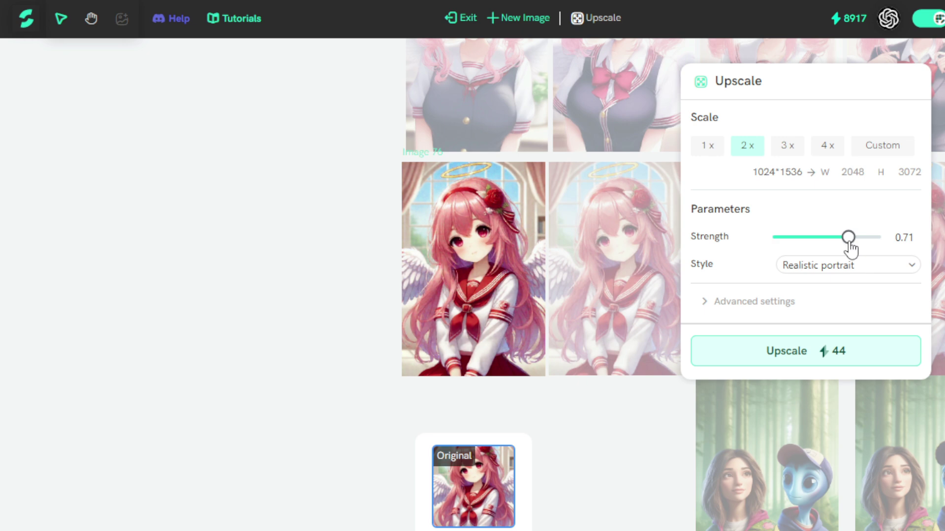
# Upscale the angel image 2x to 2048 x 3072 in Anime style and compare results
pyautogui.click(837, 269)
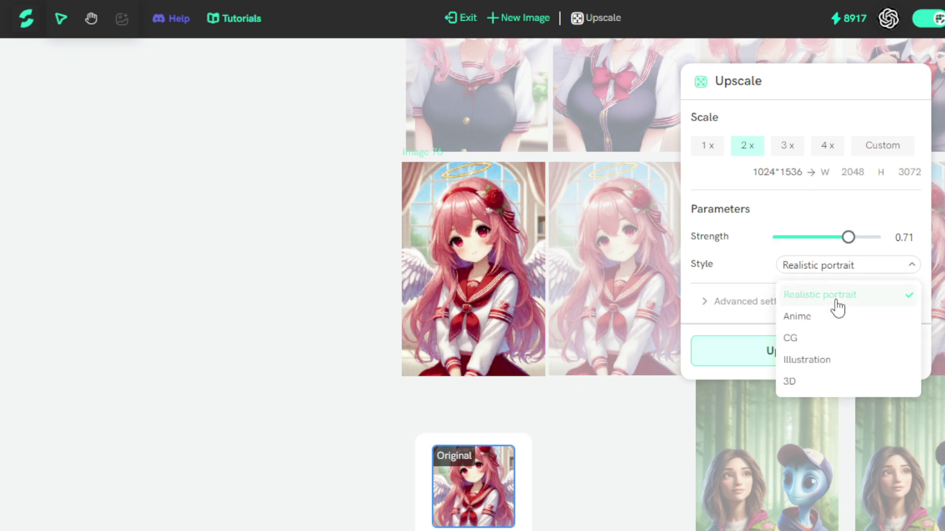
pyautogui.click(832, 322)
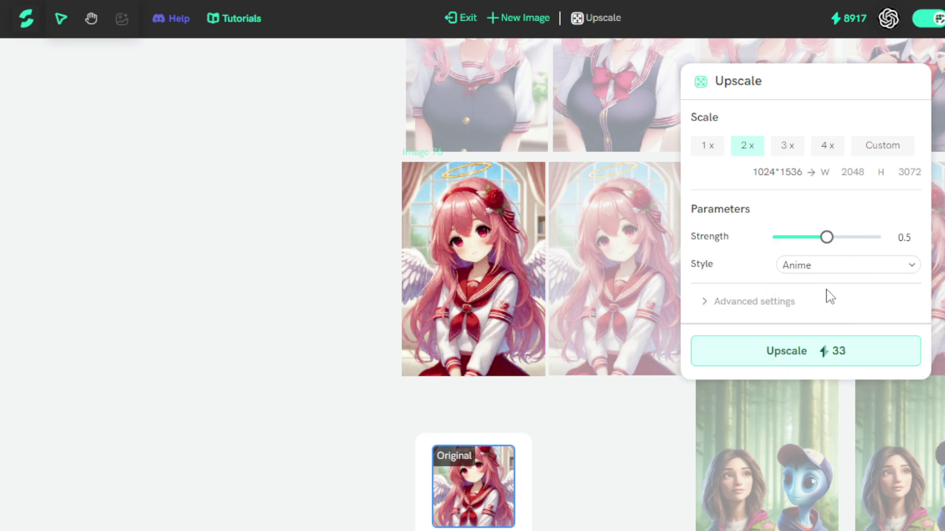
pyautogui.click(814, 353)
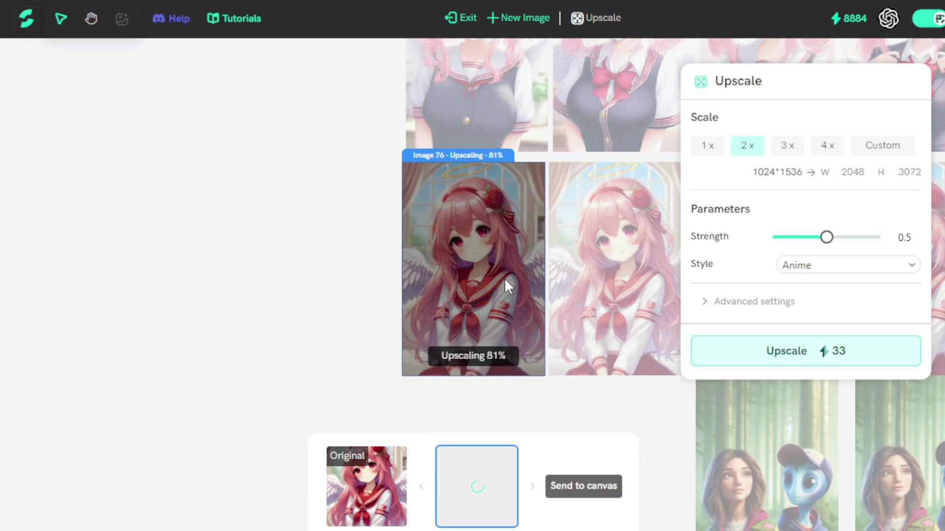
pyautogui.moveTo(516, 270); pyautogui.dragTo(483, 268)
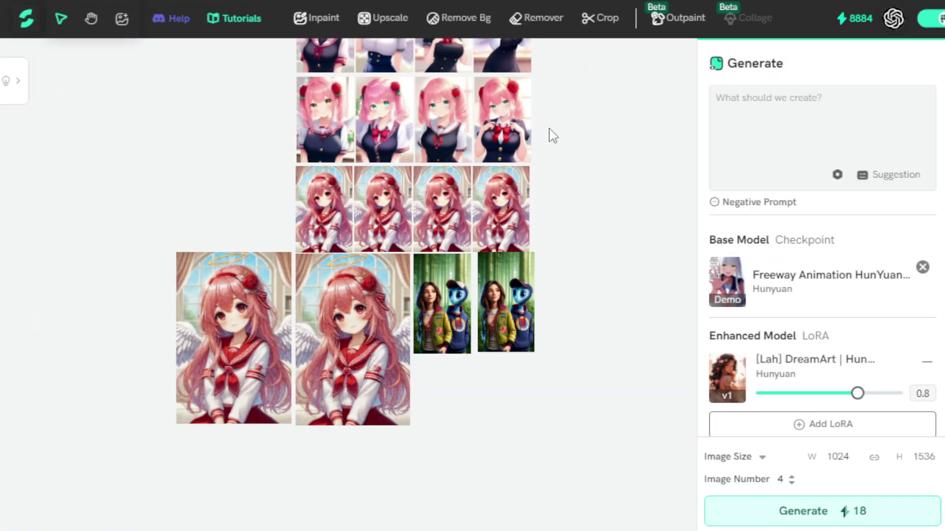
# Back on the canvas, apply Remove Bg to the original forest image, leaving the woman and alien
pyautogui.click(457, 36)
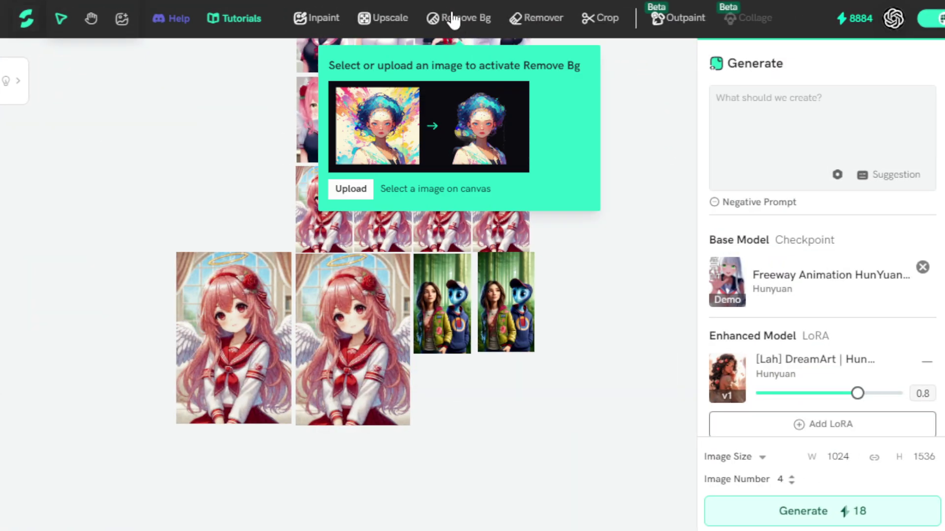
pyautogui.scroll(5, 493, 306)
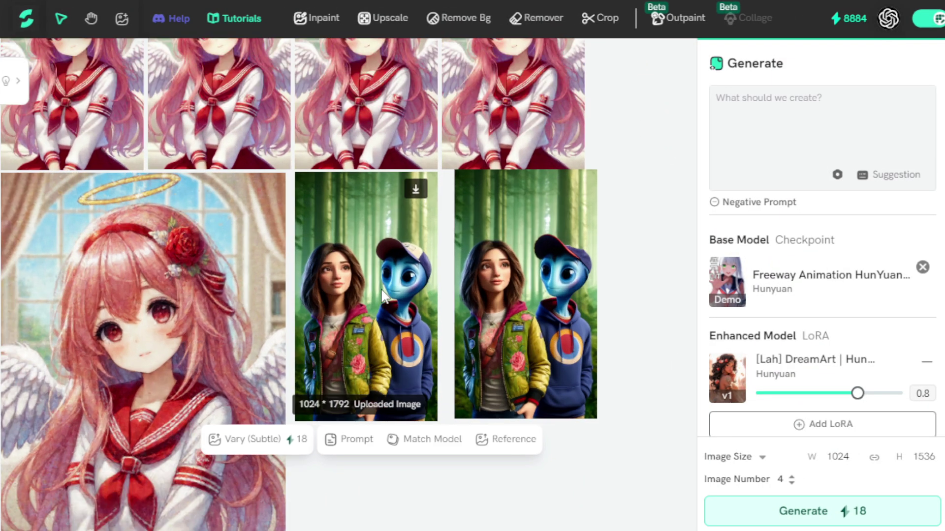
pyautogui.click(363, 272)
pyautogui.click(470, 21)
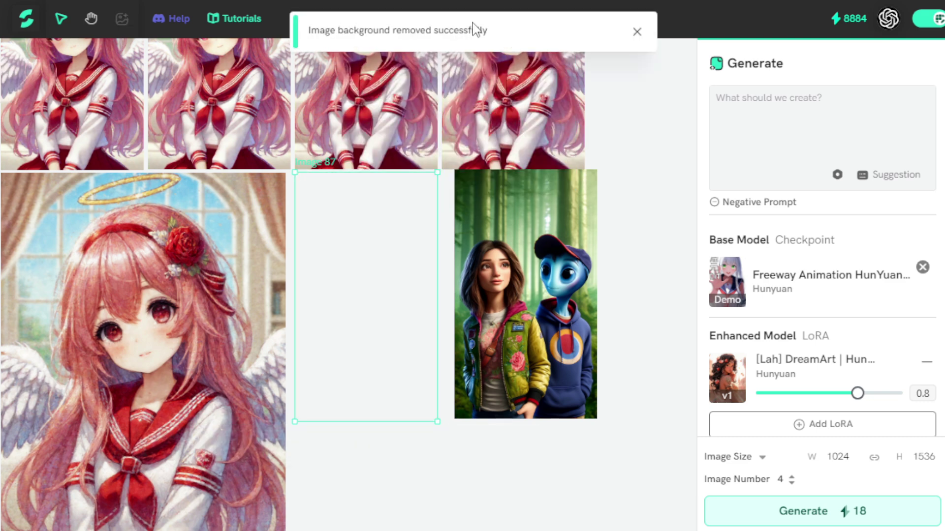
pyautogui.click(401, 489)
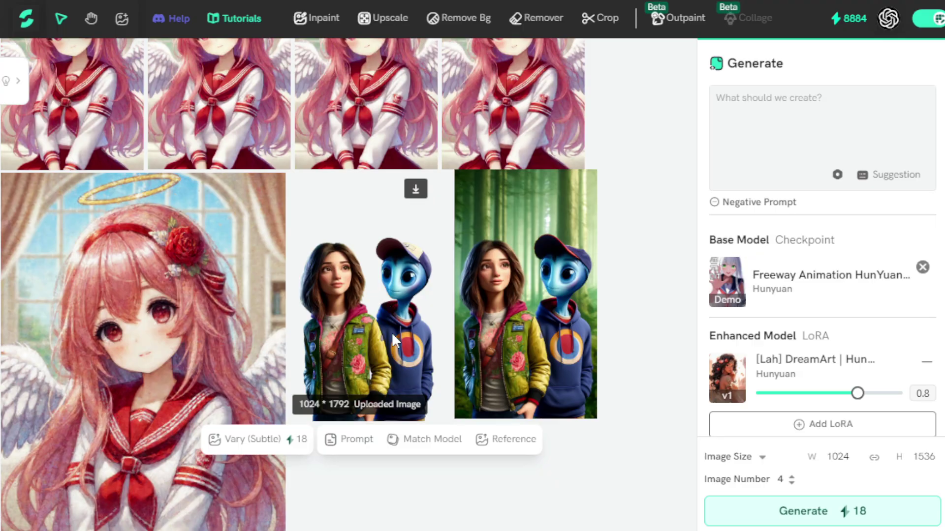
pyautogui.click(543, 20)
# Open the Remover on the forest image, mark the jacket badge patch and erase it
pyautogui.click(541, 333)
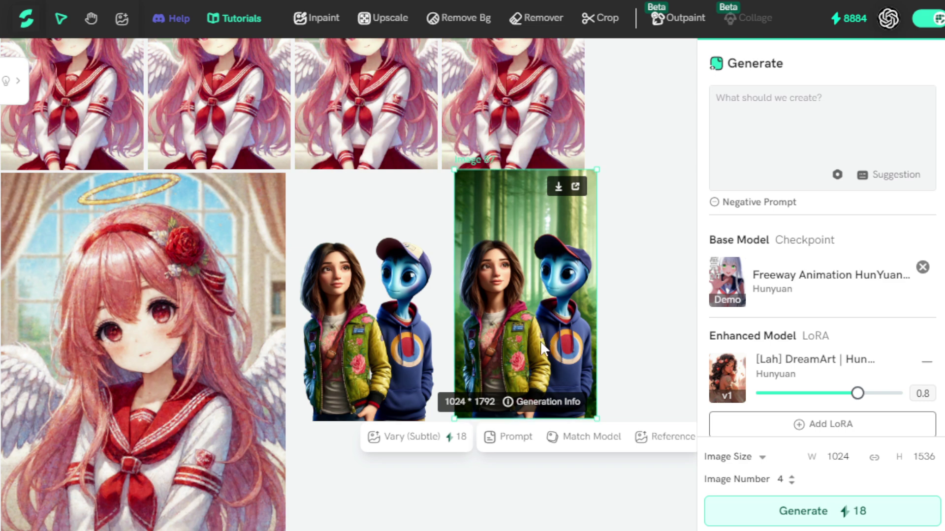
pyautogui.scroll(5, 542, 332)
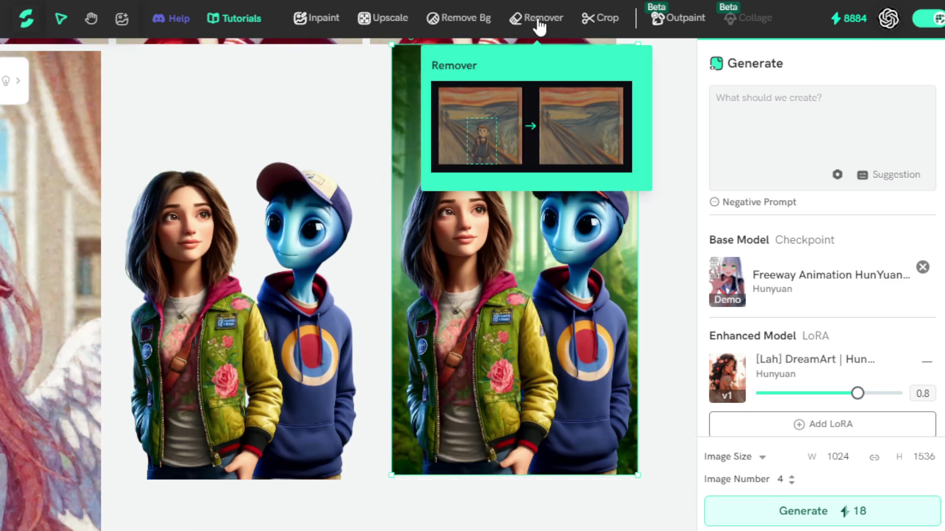
pyautogui.click(541, 19)
pyautogui.scroll(5, 481, 320)
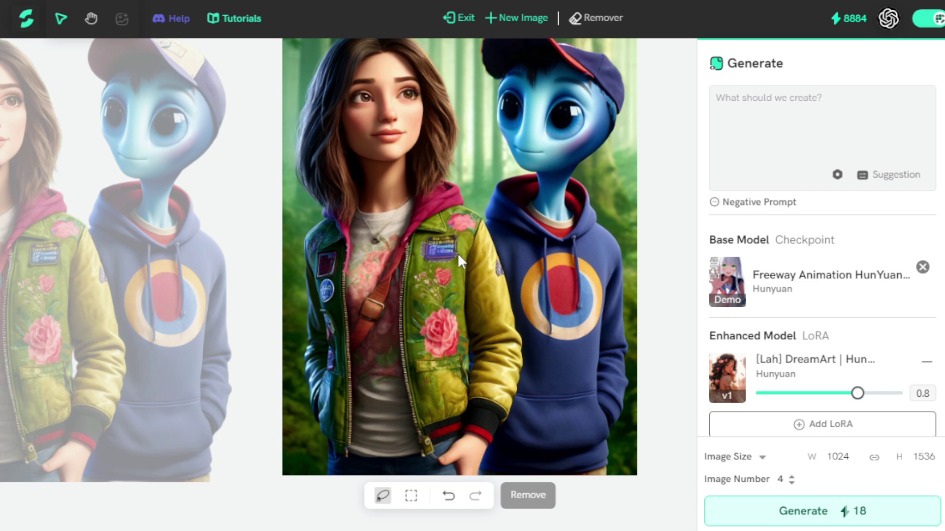
pyautogui.moveTo(428, 232); pyautogui.dragTo(424, 239)
pyautogui.click(547, 512)
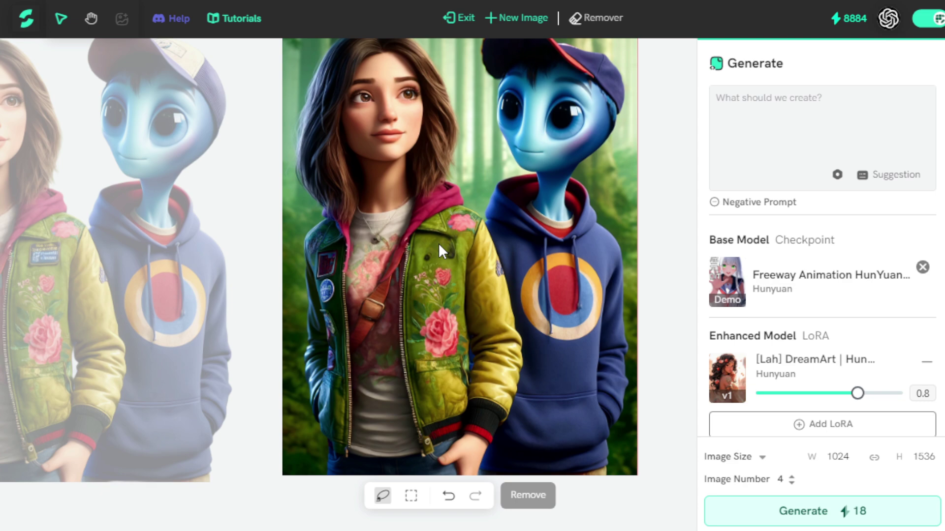
pyautogui.scroll(-2, 439, 244)
# Crop the forest strip off the top of the woman-and-alien image, leaving it 1004 × 1341
pyautogui.press('Escape')
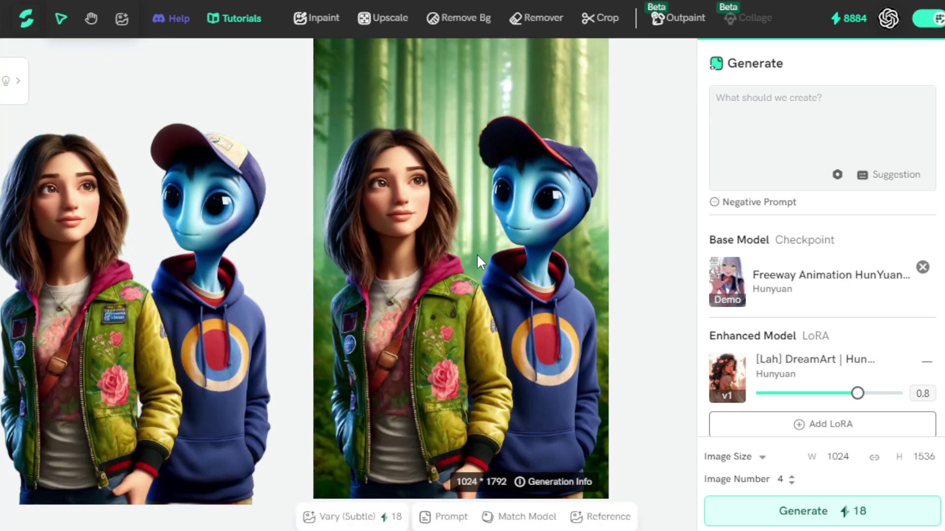
pyautogui.scroll(-2, 477, 254)
pyautogui.click(608, 18)
pyautogui.moveTo(469, 68); pyautogui.dragTo(467, 156)
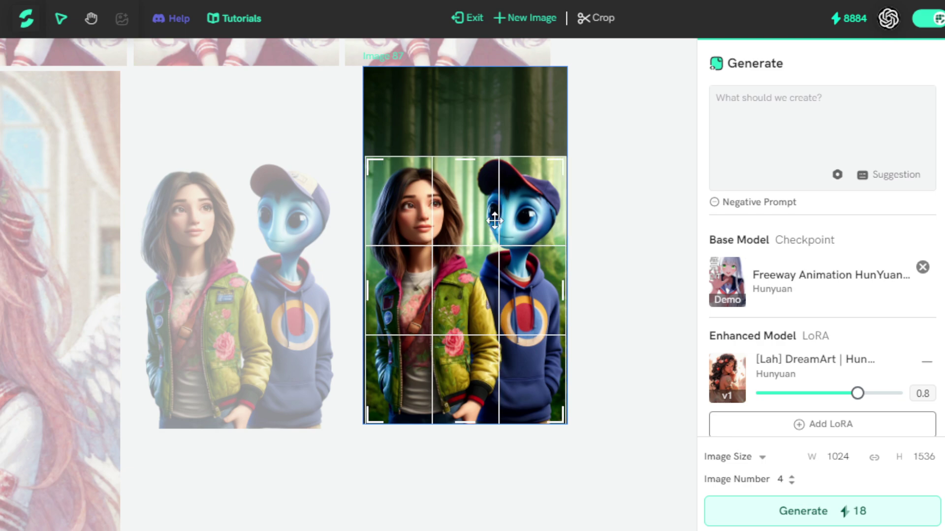
pyautogui.press('Return')
pyautogui.scroll(-1, 409, 297)
pyautogui.scroll(2, 409, 388)
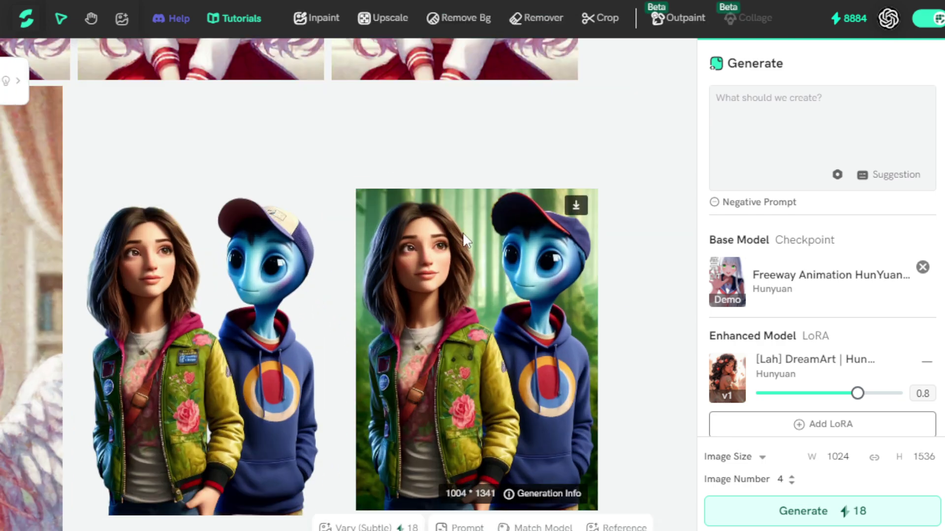
pyautogui.moveTo(586, 276); pyautogui.dragTo(607, 264)
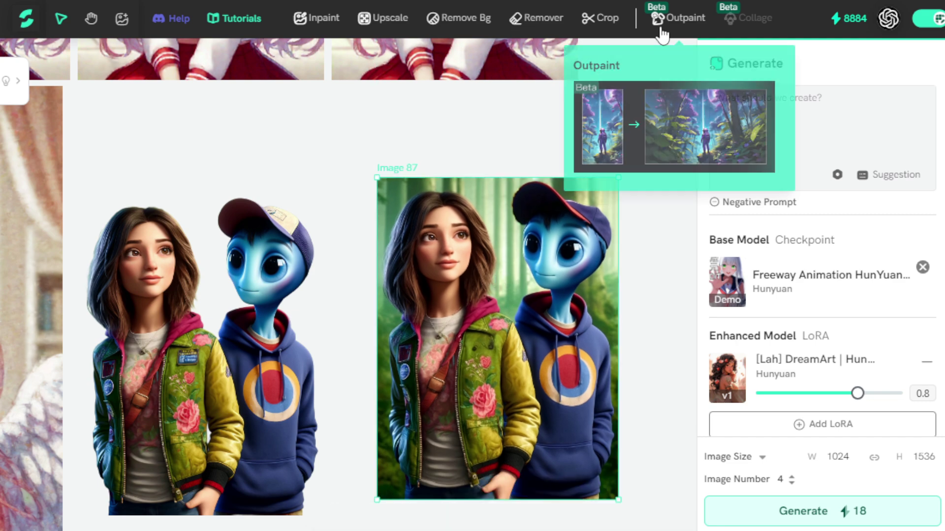
pyautogui.click(661, 30)
pyautogui.moveTo(363, 274); pyautogui.dragTo(341, 274)
pyautogui.moveTo(463, 106); pyautogui.dragTo(463, 78)
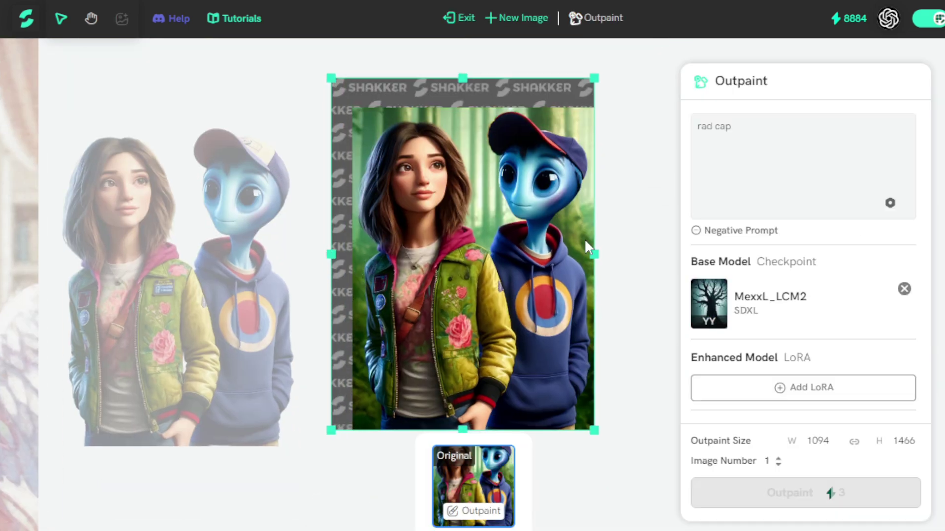
pyautogui.moveTo(585, 242); pyautogui.dragTo(624, 248)
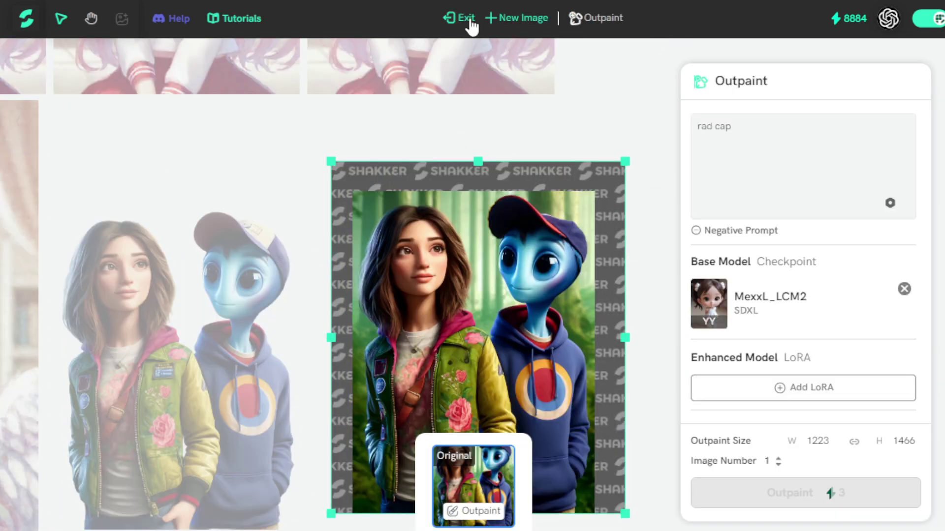
pyautogui.click(465, 19)
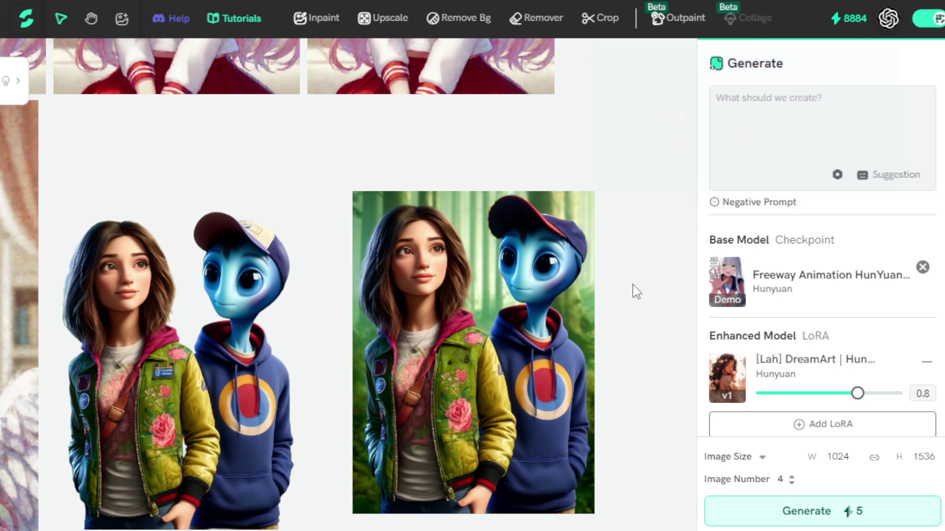
# Add the woman-and-alien pictures to the selection and generate a collage from them
pyautogui.scroll(-5, 605, 295)
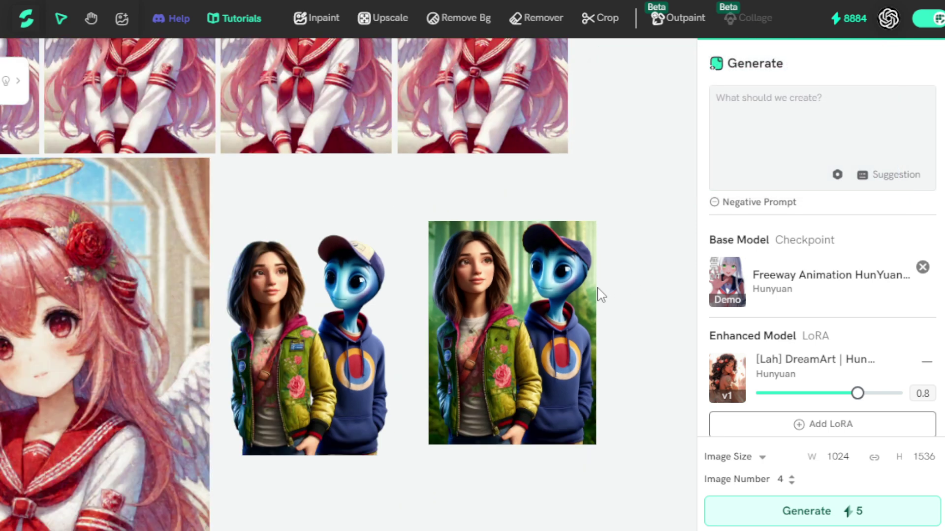
pyautogui.scroll(-2, 463, 284)
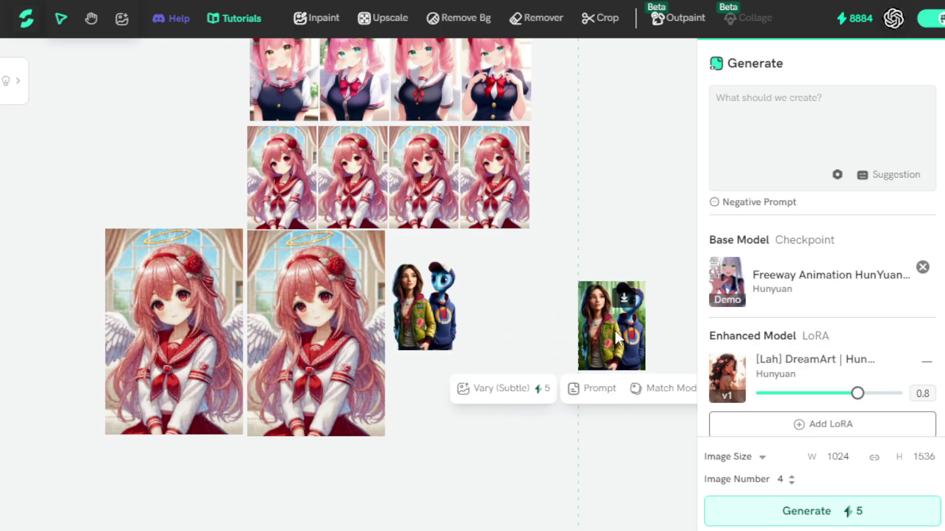
pyautogui.keyDown('shift'); pyautogui.click(650, 317); pyautogui.keyUp('shift')
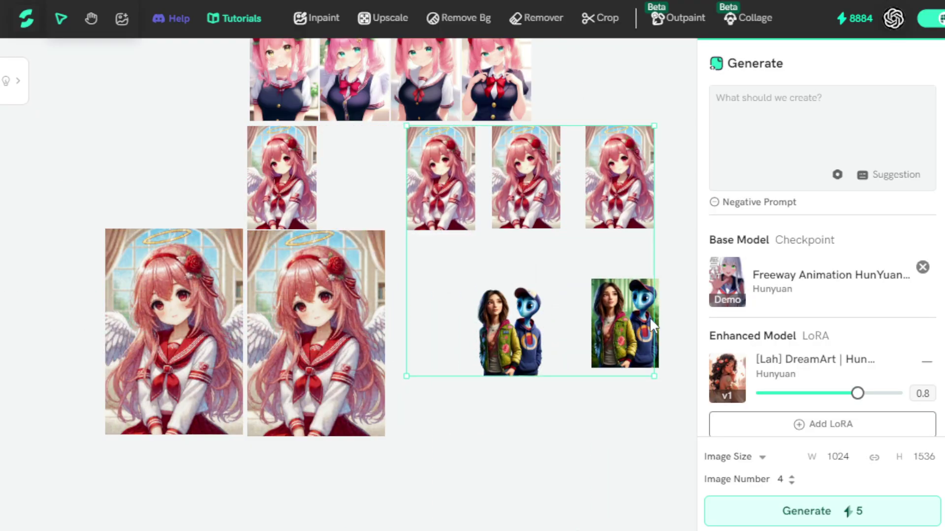
pyautogui.click(741, 19)
pyautogui.click(797, 493)
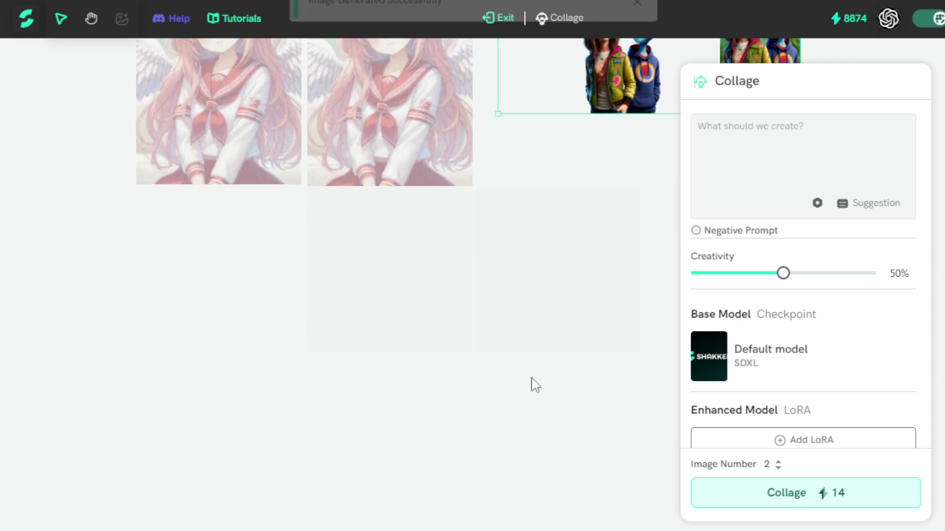
# Exit collage mode after the two 2047 × 2037 collages land on the canvas
pyautogui.scroll(4, 607, 250)
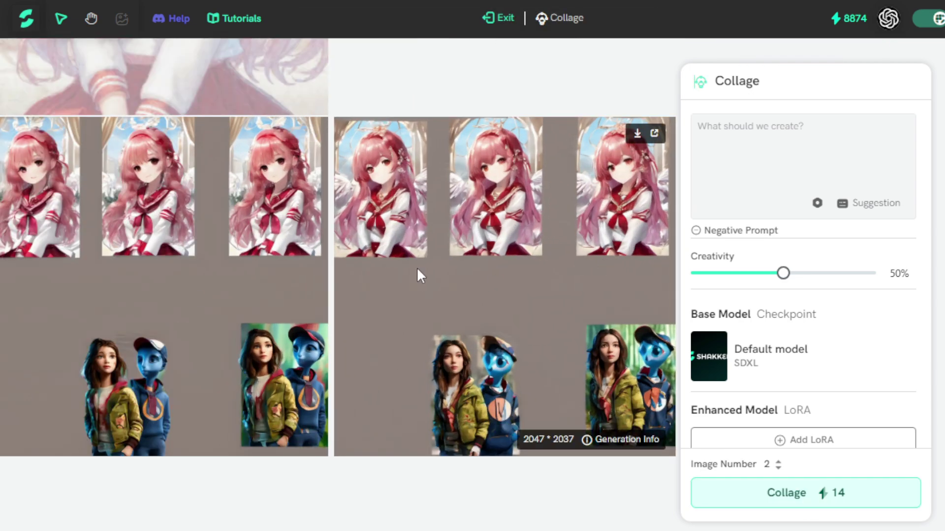
pyautogui.scroll(-3, 445, 306)
pyautogui.press('Escape')
pyautogui.scroll(-2, 512, 235)
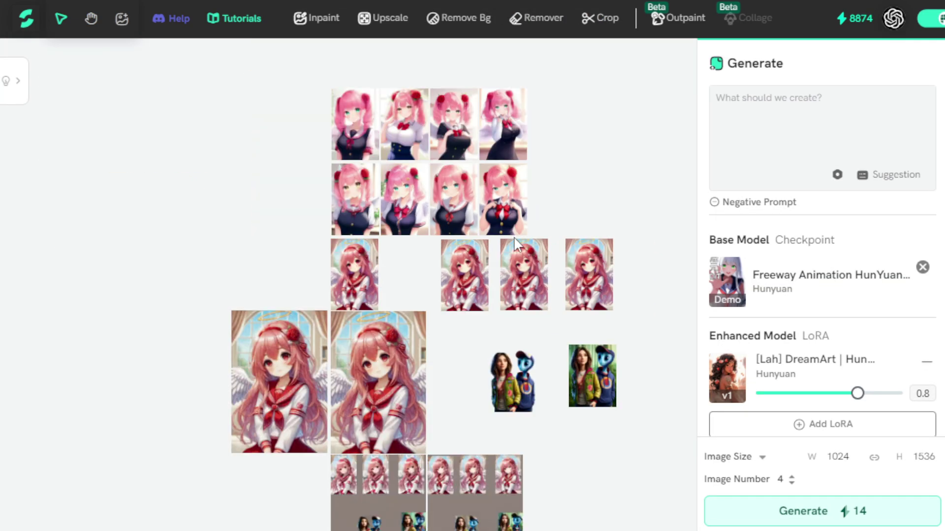
pyautogui.scroll(-2, 453, 238)
pyautogui.scroll(5, 633, 389)
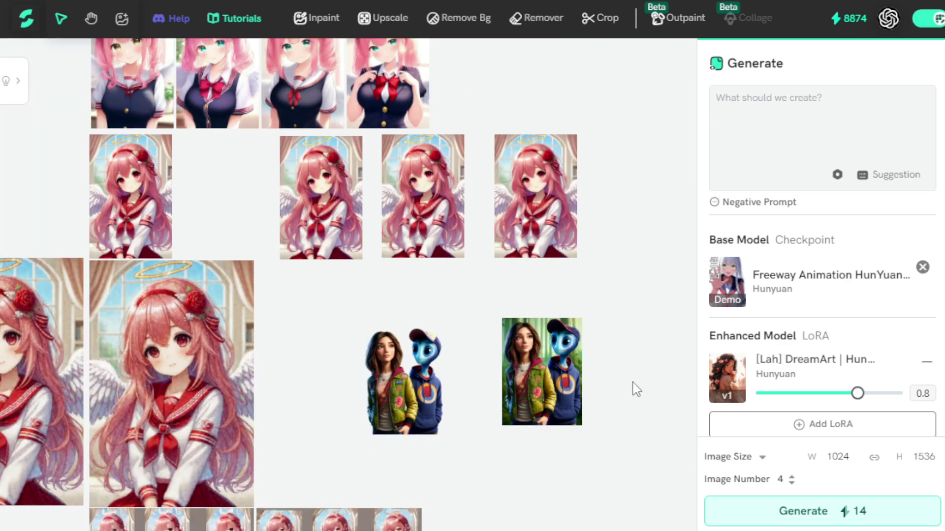
pyautogui.scroll(-3, 635, 388)
pyautogui.scroll(2, 635, 389)
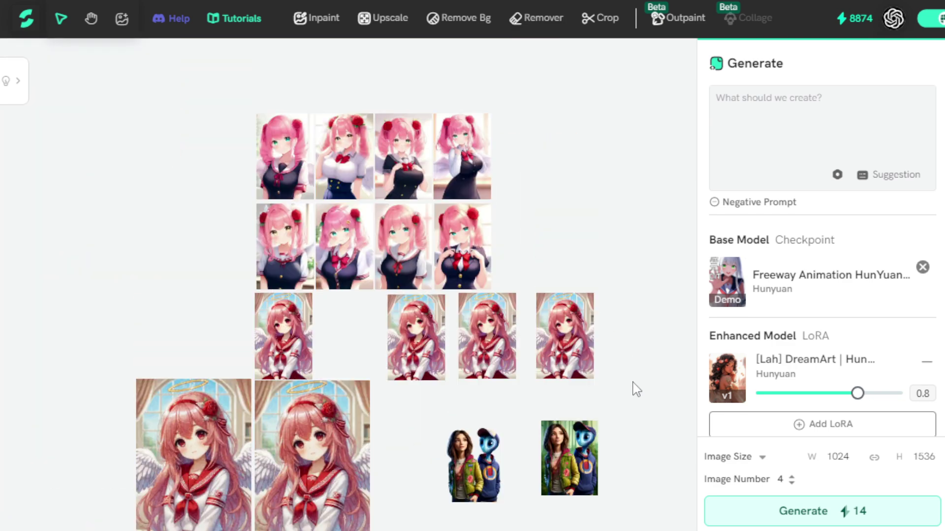
pyautogui.scroll(6, 533, 184)
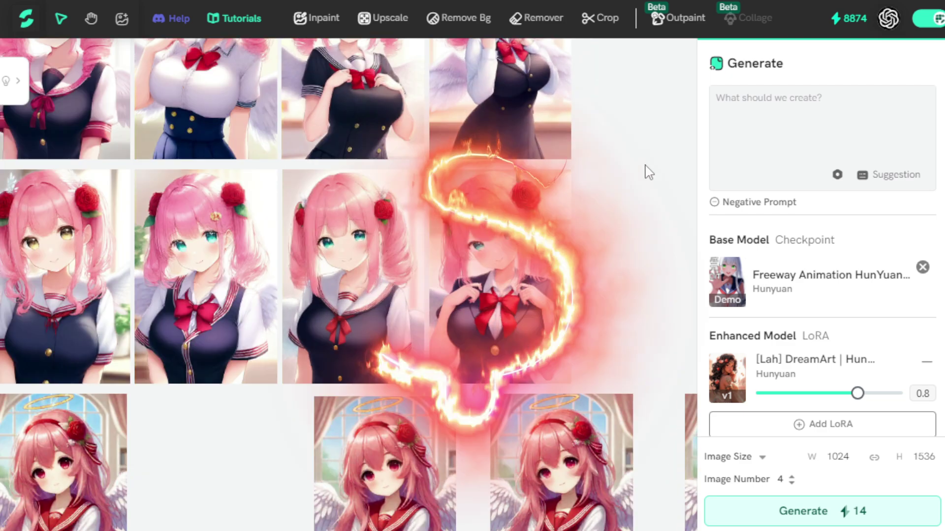
# Scroll the canvas past the pink-haired schoolgirl and halo angel image rows
pyautogui.scroll(-3, 620, 232)
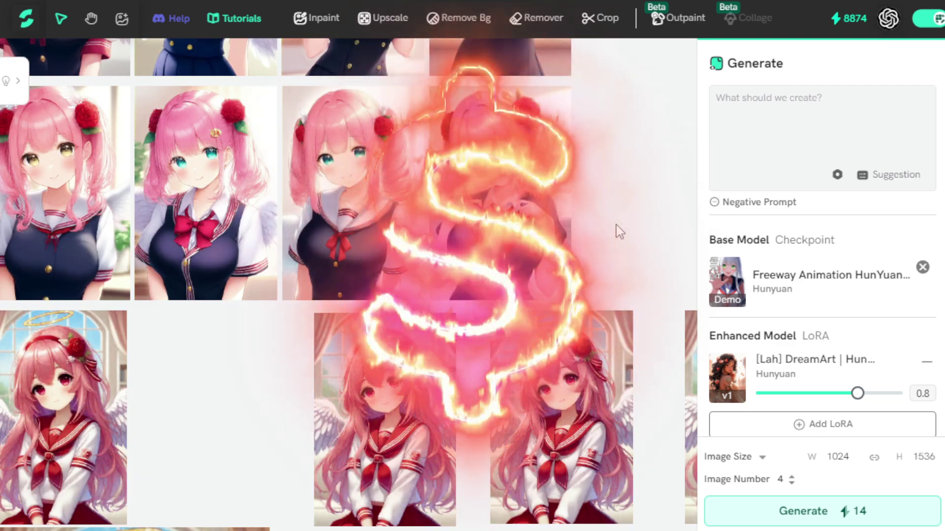
pyautogui.scroll(-1, 619, 232)
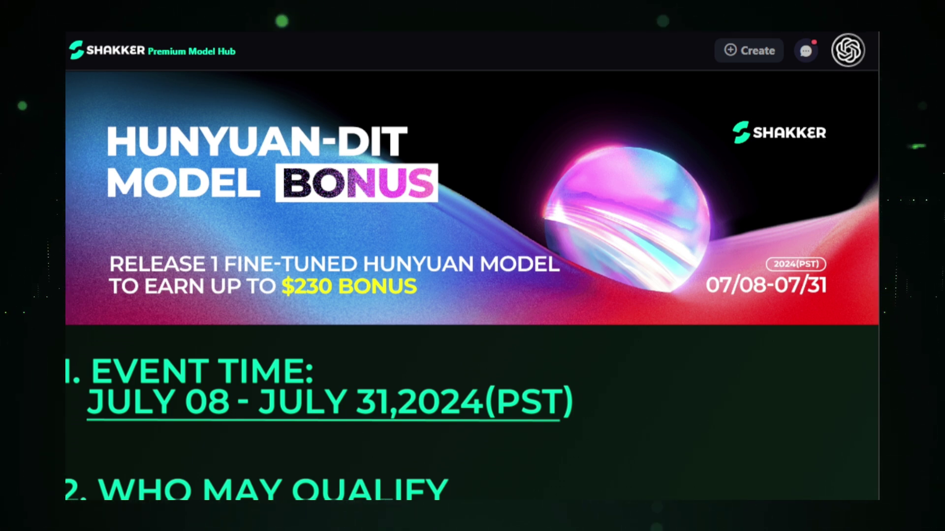
# Scroll the Hunyuan-DiT event page through Reward Rules, How to Sign Up and payment notes to Fine Print
pyautogui.scroll(-1, 472, 285)
pyautogui.scroll(-3, 472, 286)
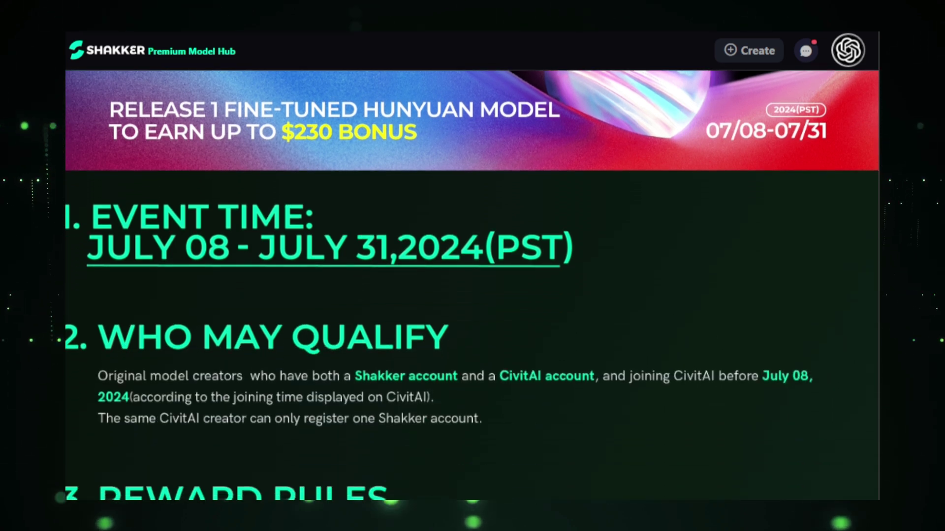
pyautogui.scroll(-2, 472, 285)
pyautogui.scroll(-1, 472, 285)
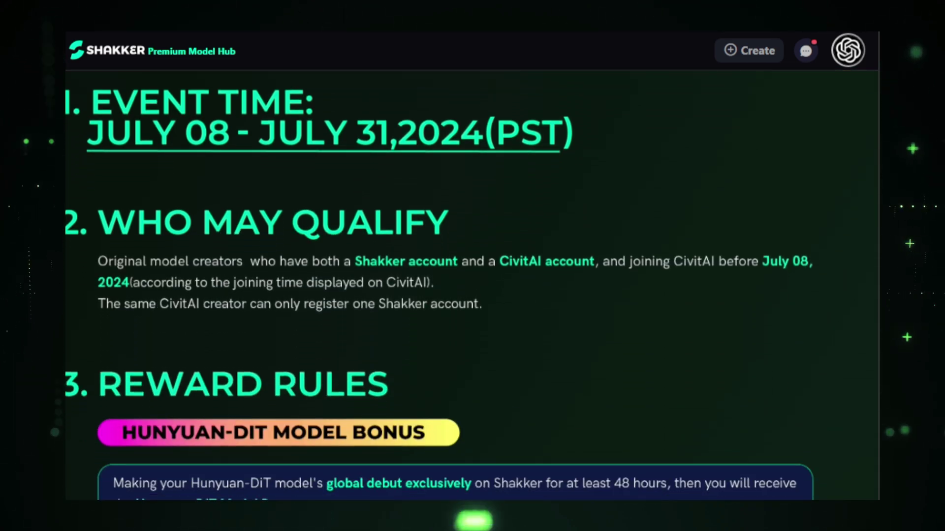
pyautogui.scroll(-2, 472, 285)
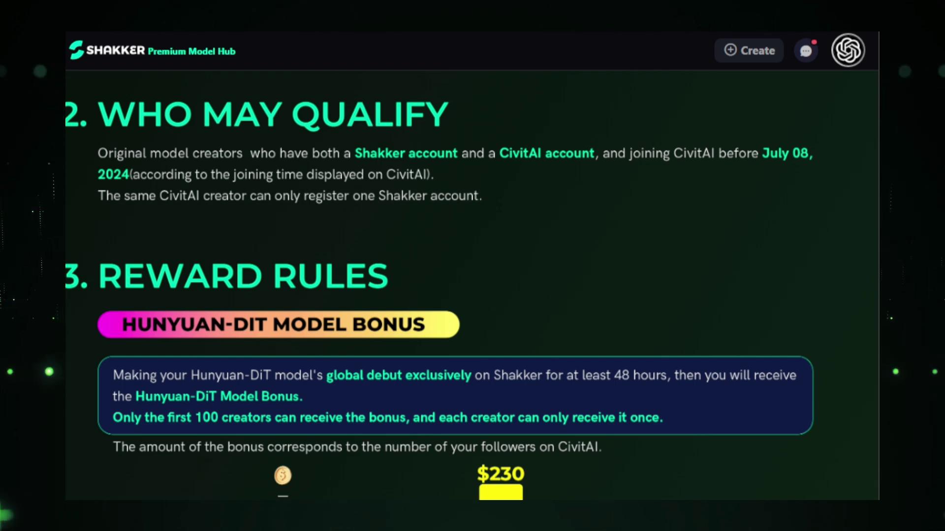
pyautogui.scroll(-1, 472, 285)
pyautogui.scroll(-3, 473, 286)
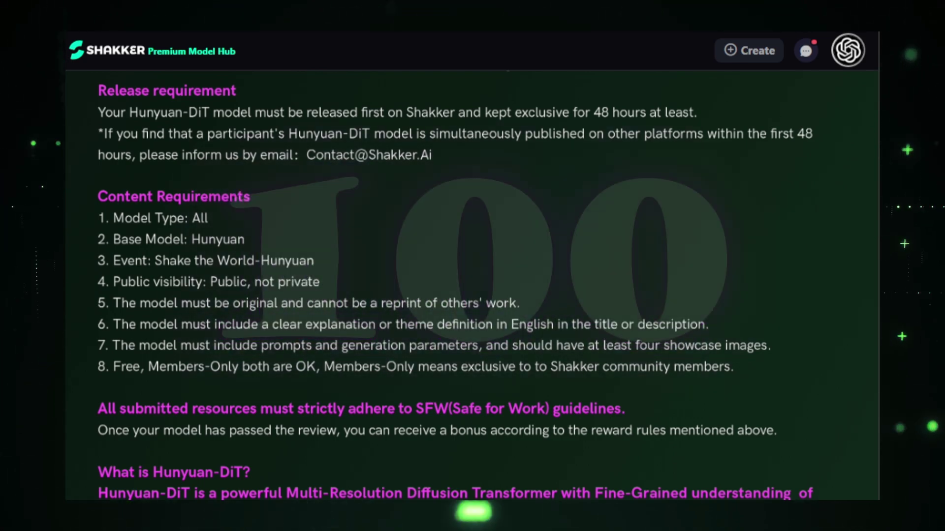
pyautogui.scroll(-2, 472, 285)
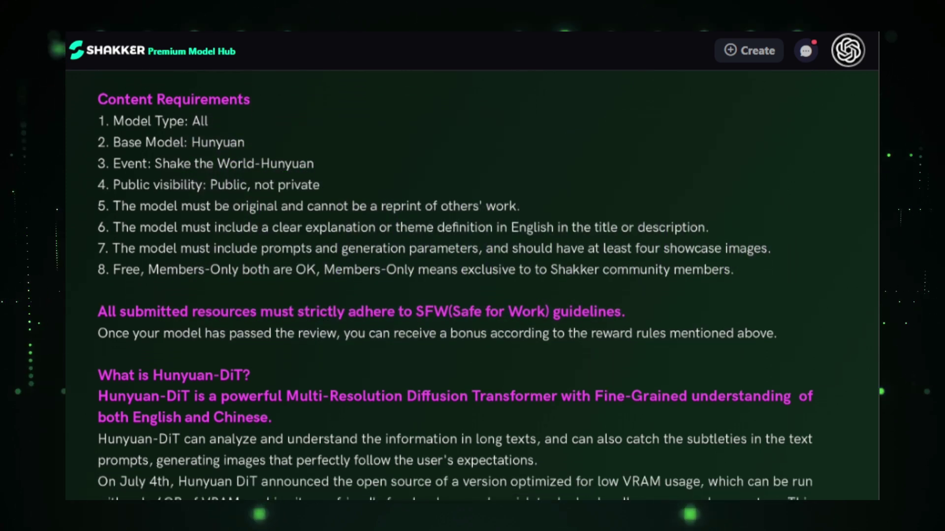
pyautogui.scroll(-4, 473, 285)
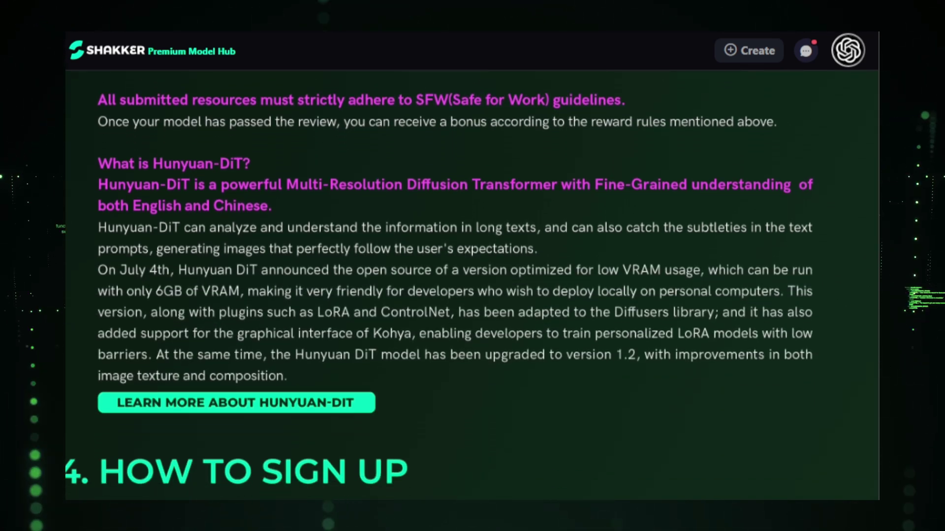
pyautogui.scroll(-8, 472, 286)
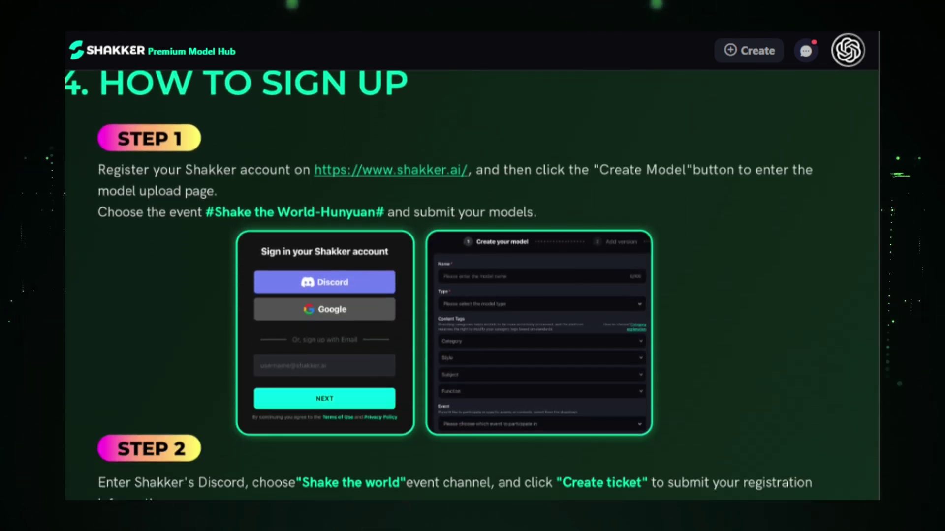
pyautogui.scroll(-6, 472, 285)
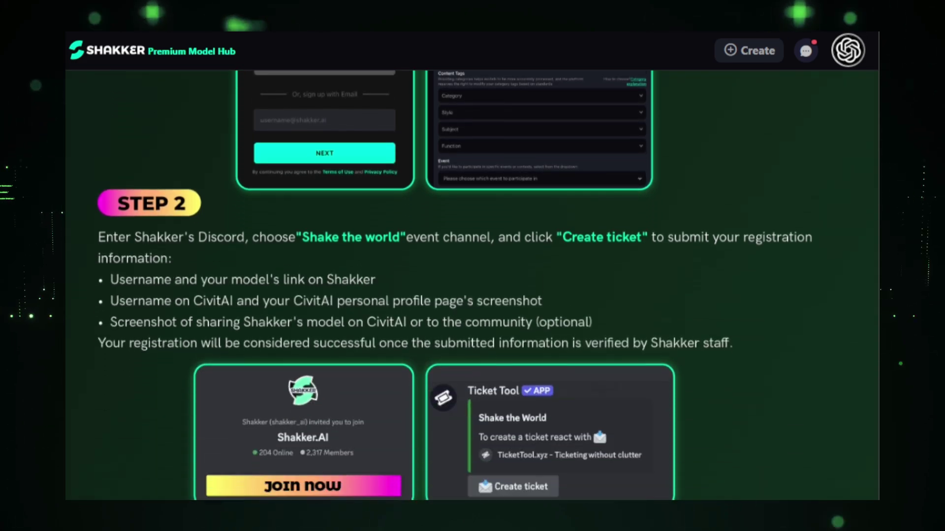
pyautogui.scroll(-1, 473, 285)
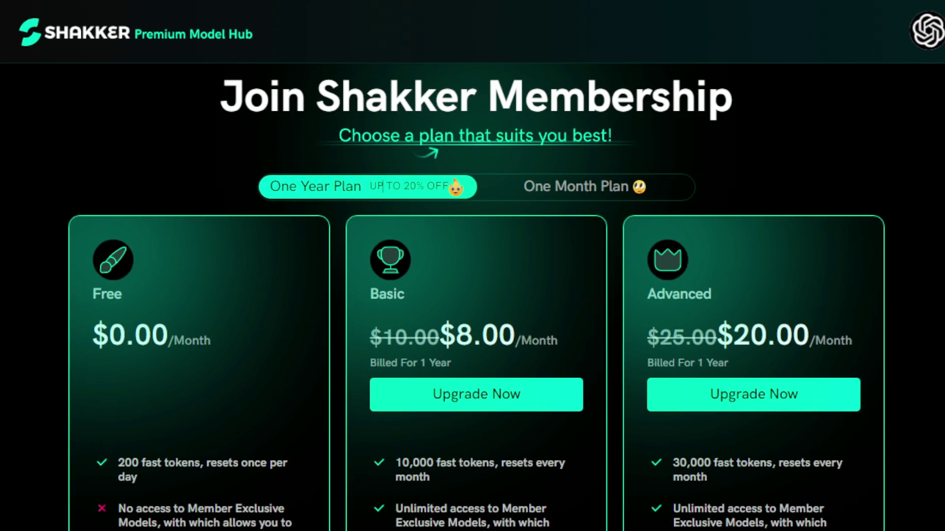
# Scroll through the Free $0.00, Basic $8.00 and Advanced $20.00 membership plan features
pyautogui.scroll(-3, 477, 296)
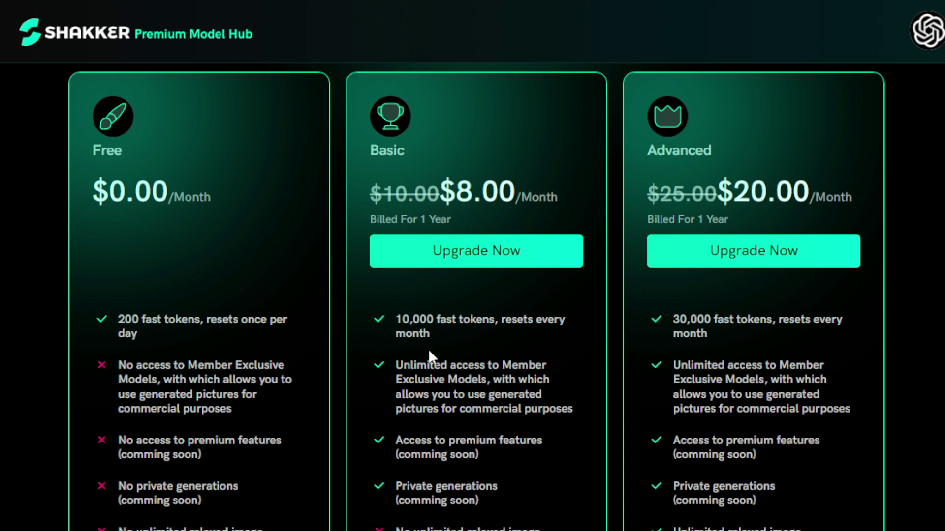
pyautogui.scroll(-3, 432, 347)
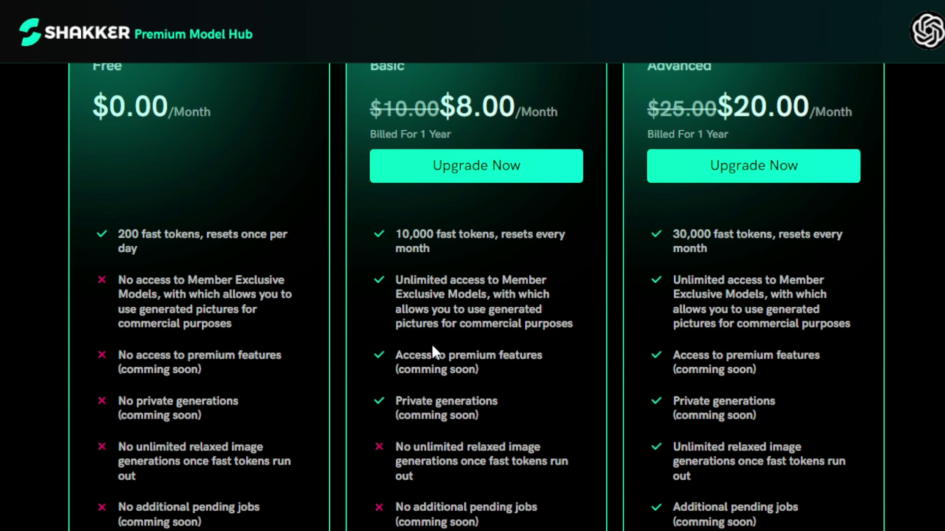
pyautogui.scroll(3, 429, 302)
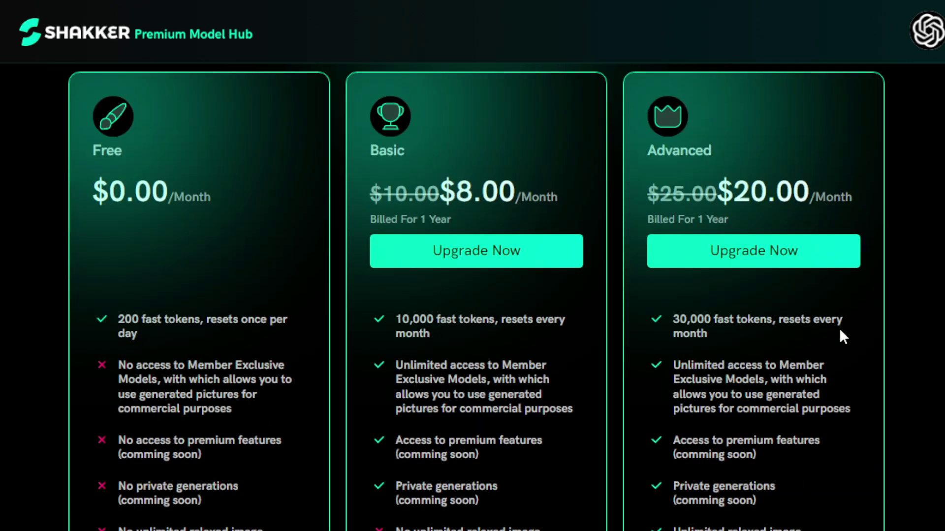
pyautogui.scroll(-2, 840, 328)
pyautogui.scroll(-2, 841, 331)
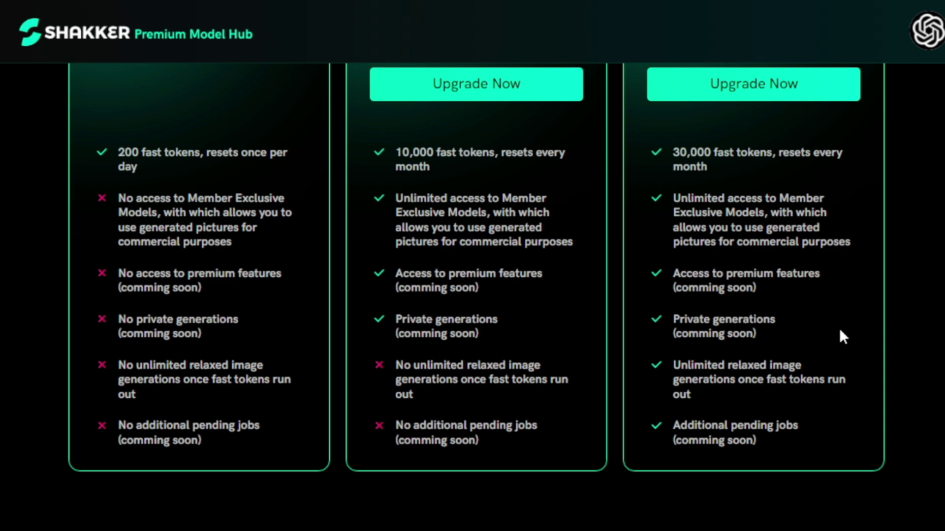
pyautogui.scroll(6, 930, 301)
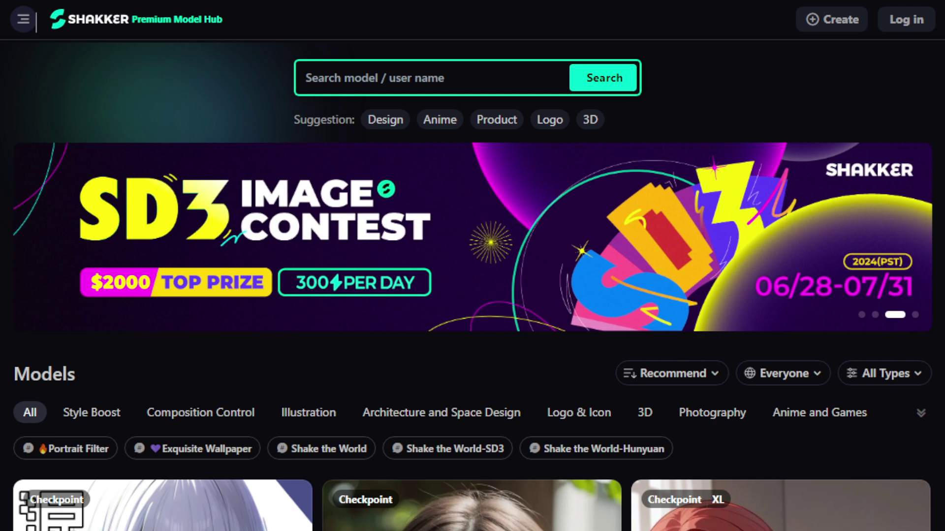
# Scroll the Models grid down past checkpoint and LoRA cards like Kawaii MonKe and Latest | SD3
pyautogui.scroll(-6, 472, 286)
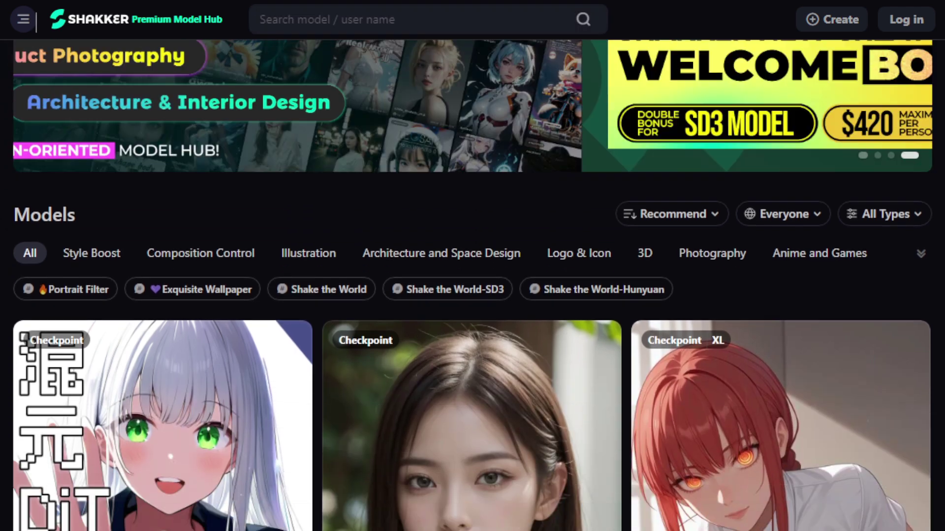
pyautogui.scroll(-2, 472, 286)
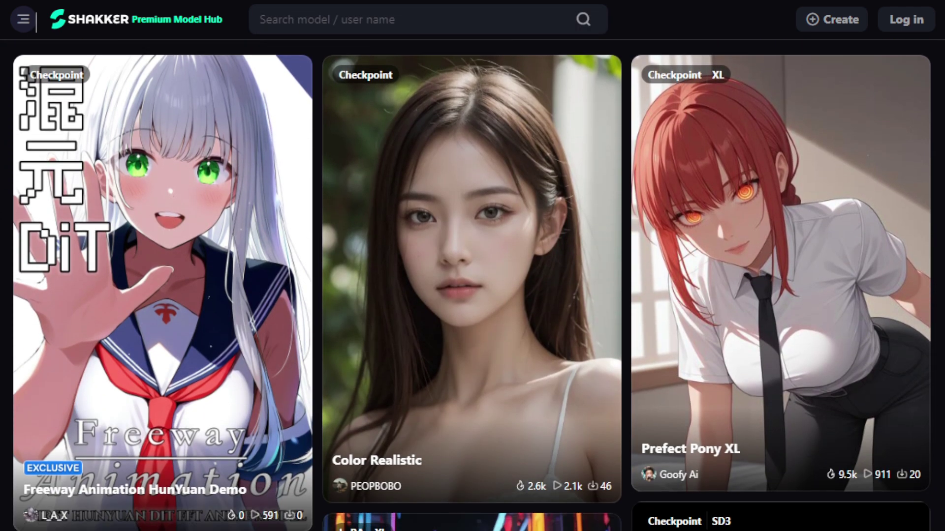
pyautogui.scroll(-10, 472, 286)
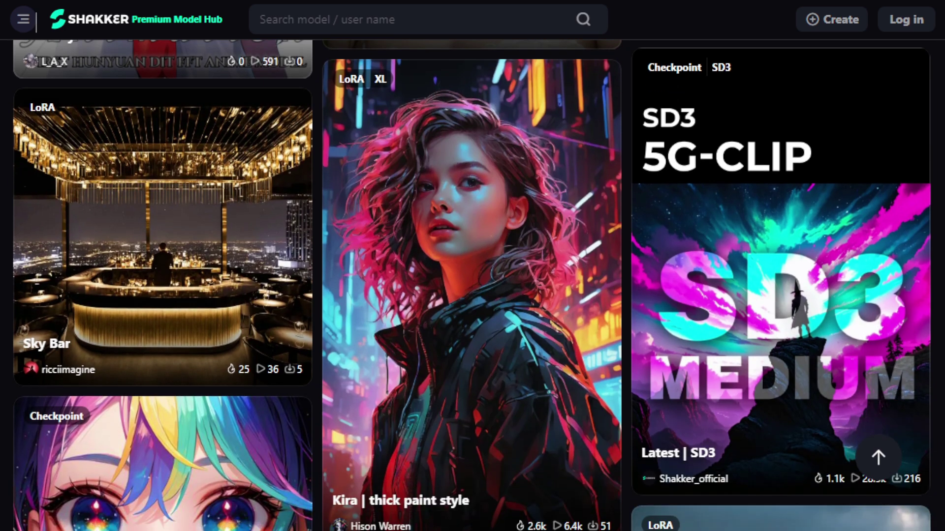
pyautogui.scroll(-5, 472, 285)
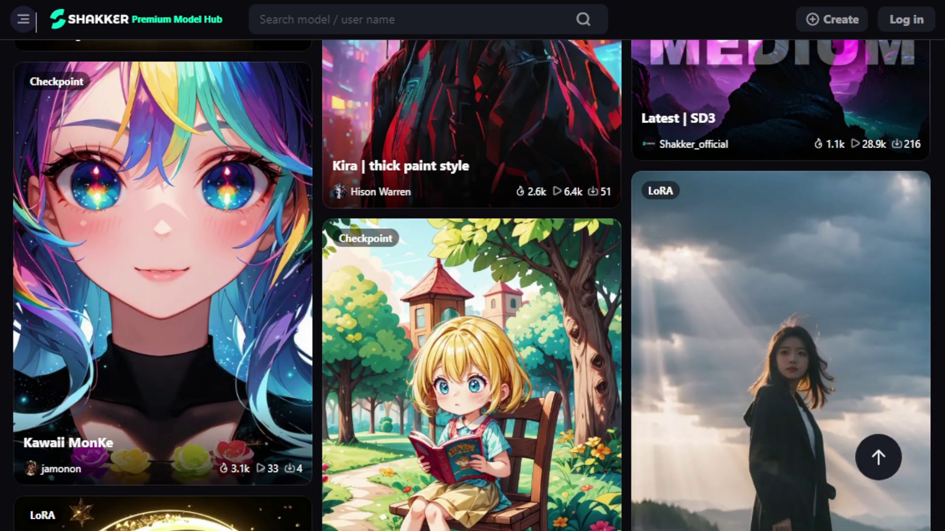
pyautogui.scroll(-8, 472, 285)
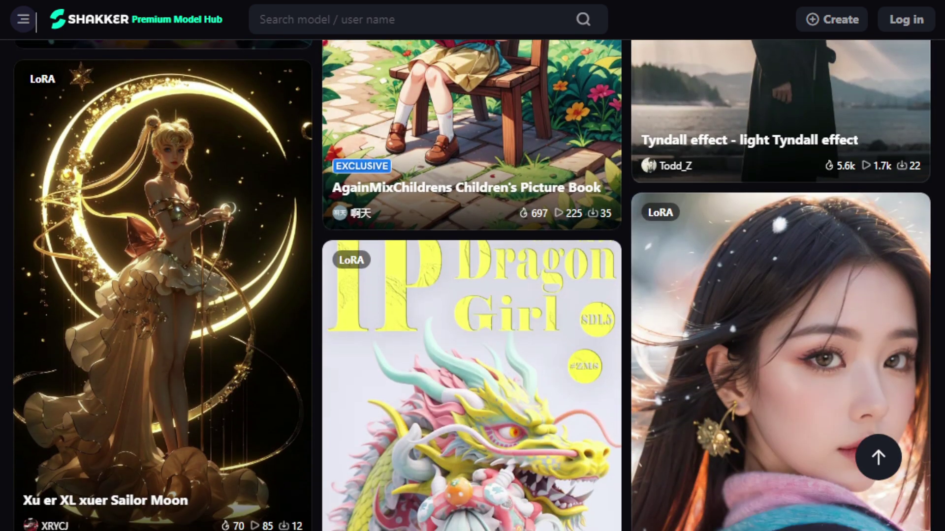